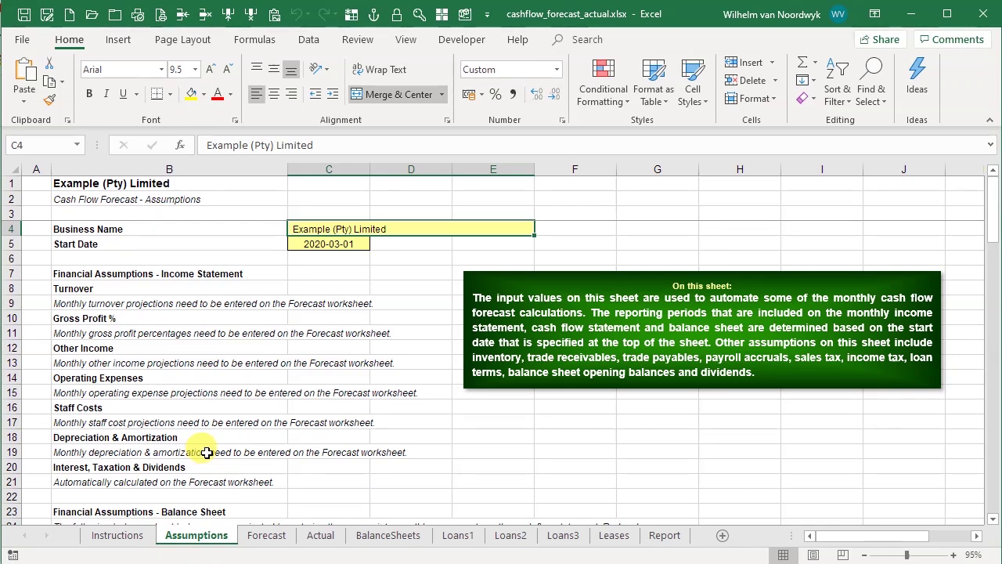
Examine the monthly income statement on the Forecast sheet, from turnover and operating expenses through staff costs and interest to retained earnings
left_click(266, 533)
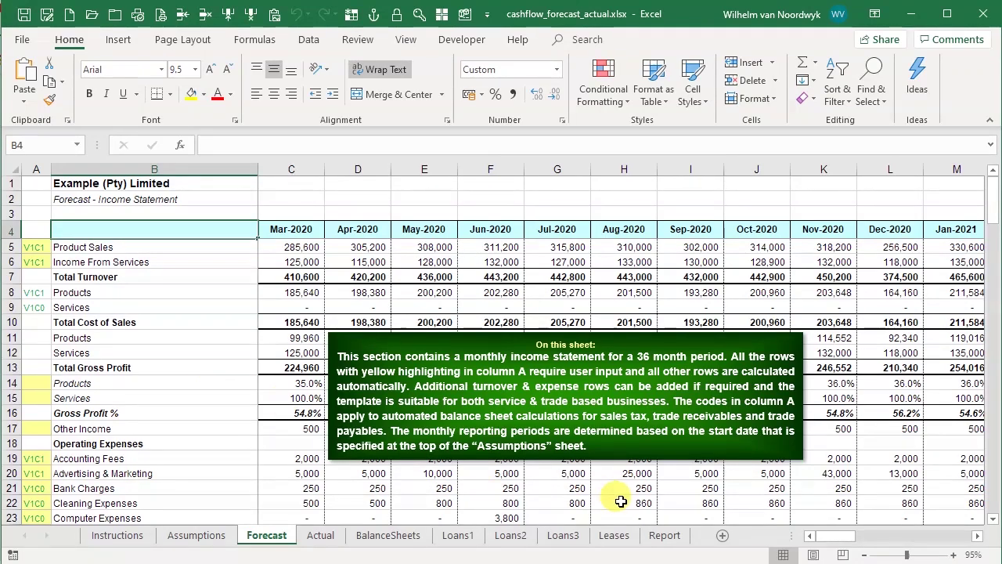
left_click_drag(830, 540, 750, 540)
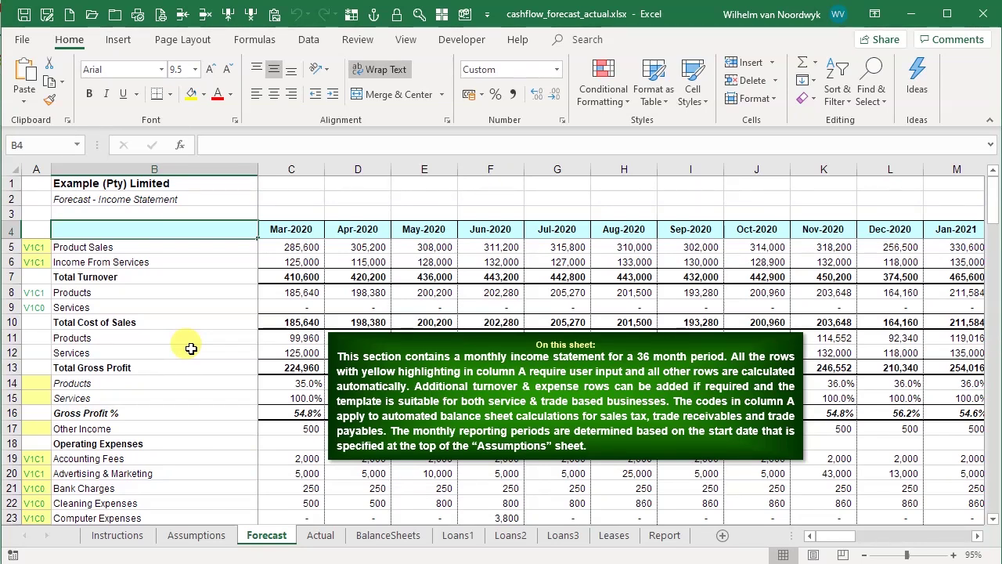
left_click(145, 265)
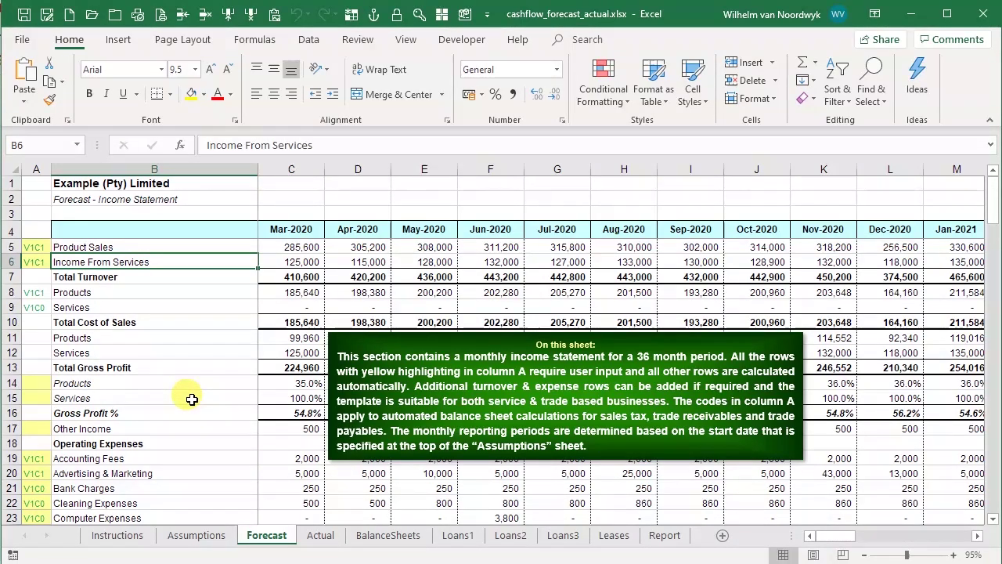
scroll(191, 399, "down", 3)
scroll(192, 399, "down", 2)
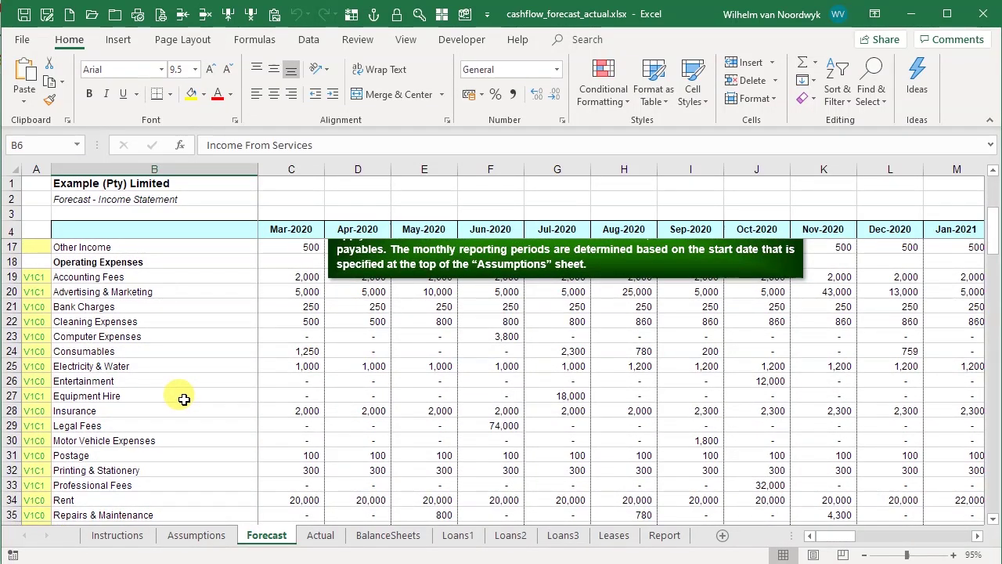
scroll(176, 396, "down", 1)
scroll(172, 387, "up", 1)
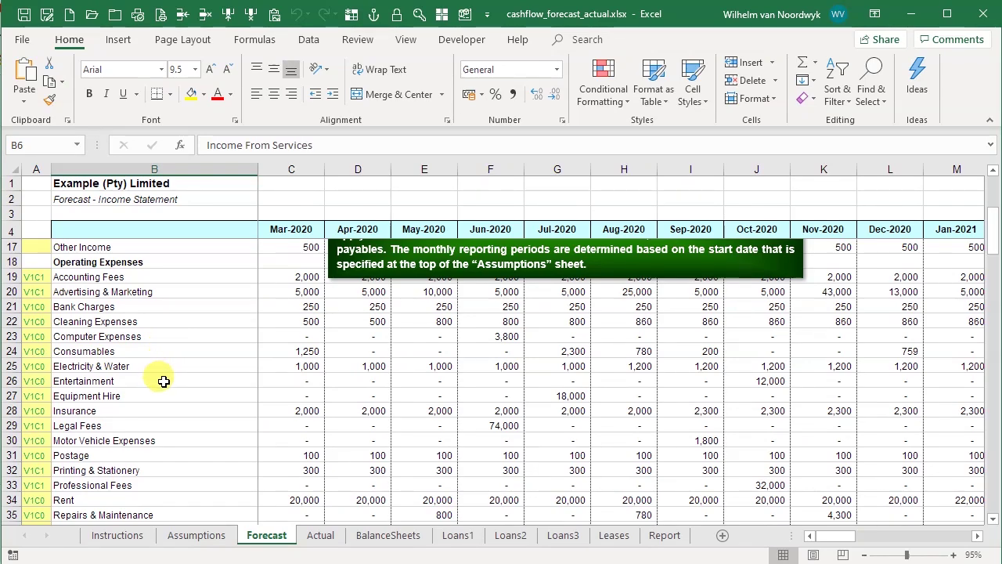
scroll(162, 381, "down", 4)
scroll(163, 381, "up", 2)
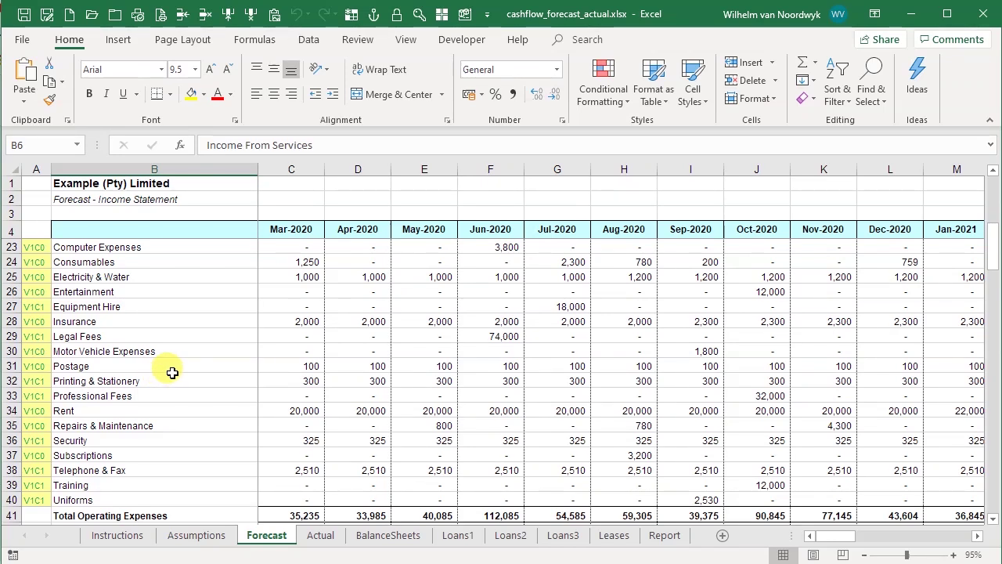
scroll(172, 373, "down", 5)
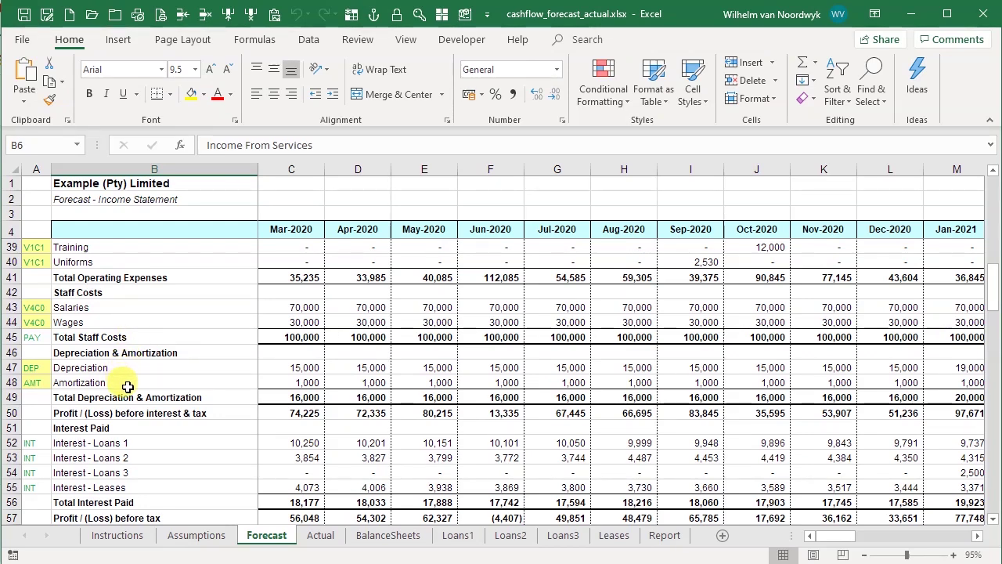
scroll(128, 387, "down", 2)
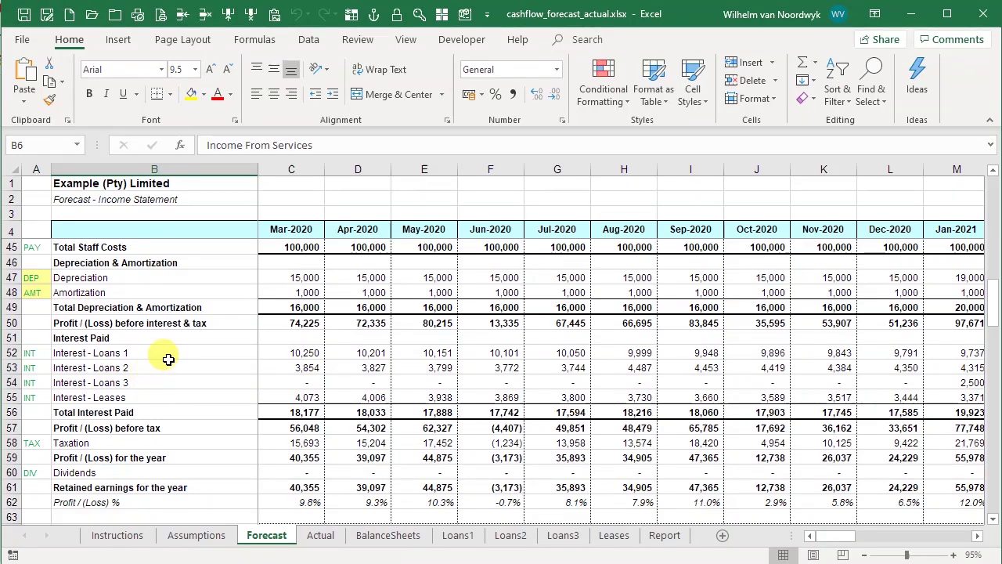
scroll(170, 357, "down", 1)
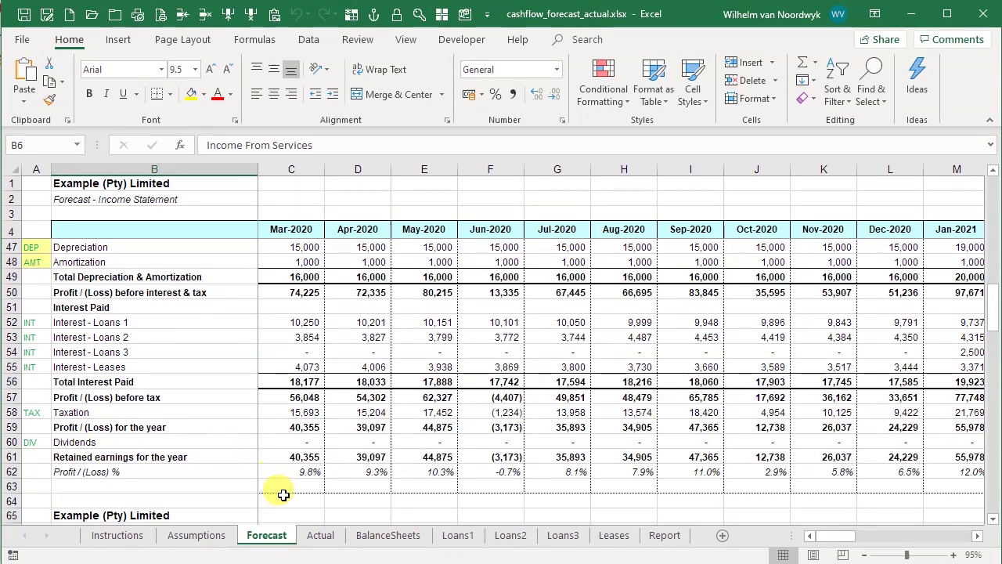
Review the balance sheet items and their column A codes under Financial Assumptions on the Assumptions sheet
left_click(196, 535)
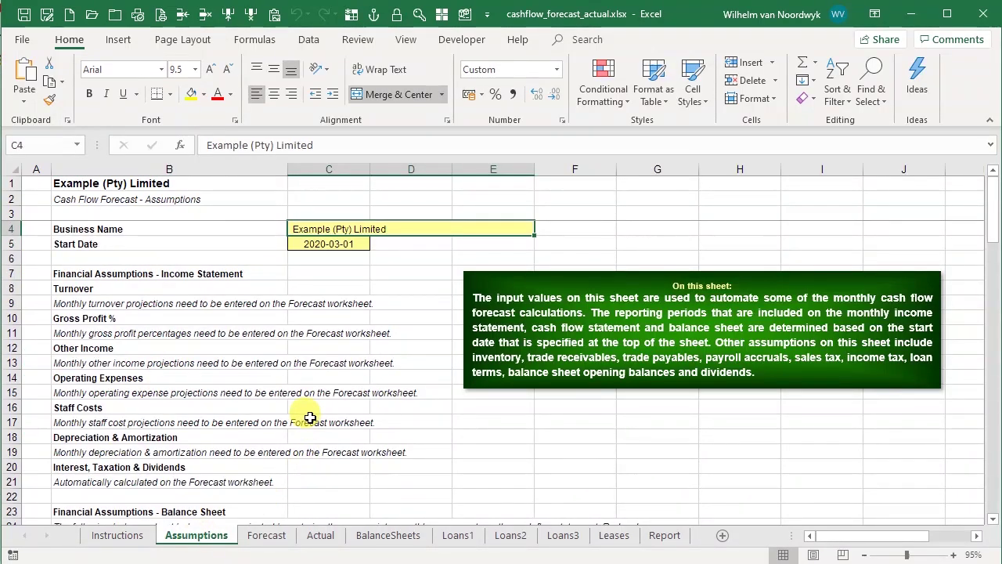
scroll(310, 417, "down", 5)
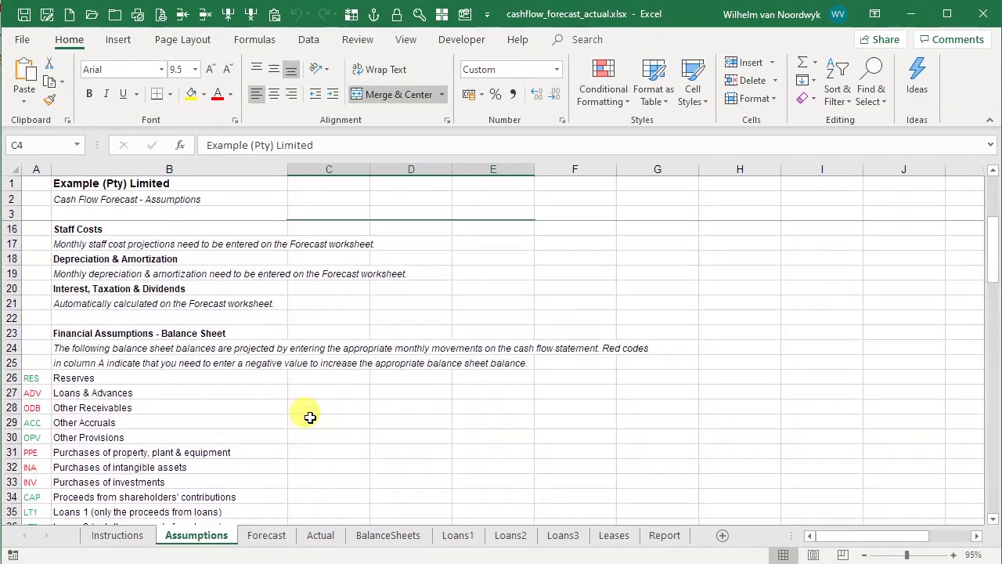
scroll(310, 417, "down", 1)
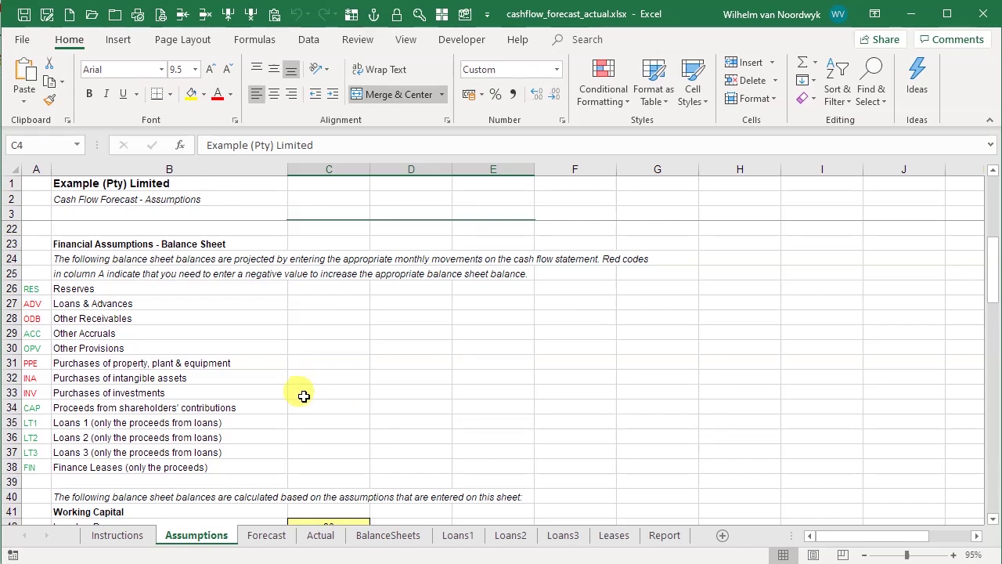
Examine the cash flow statement on the Forecast sheet, covering the operating, investing and financing activities and the closing cash rows
left_click(266, 540)
scroll(179, 399, "down", 5)
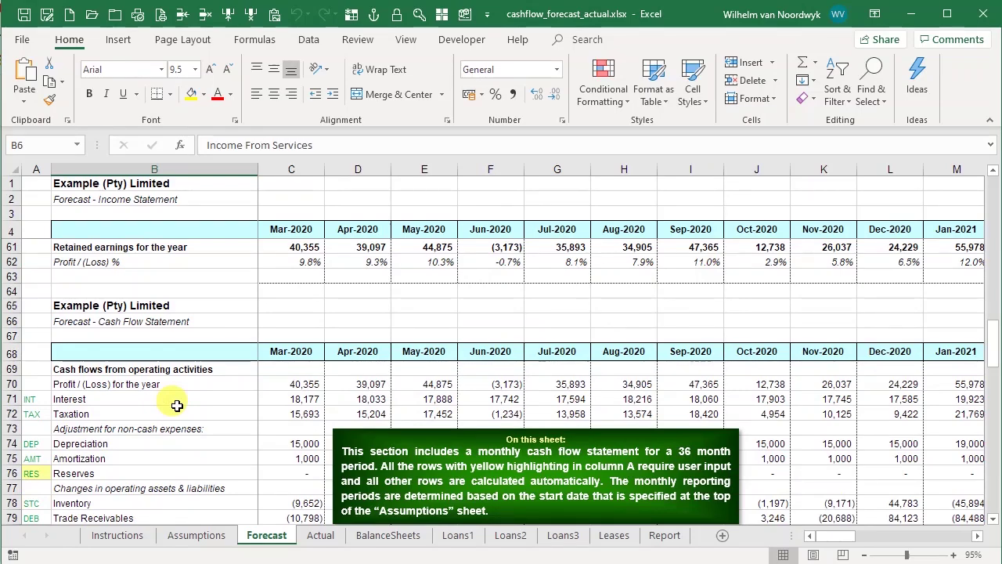
scroll(177, 404, "down", 4)
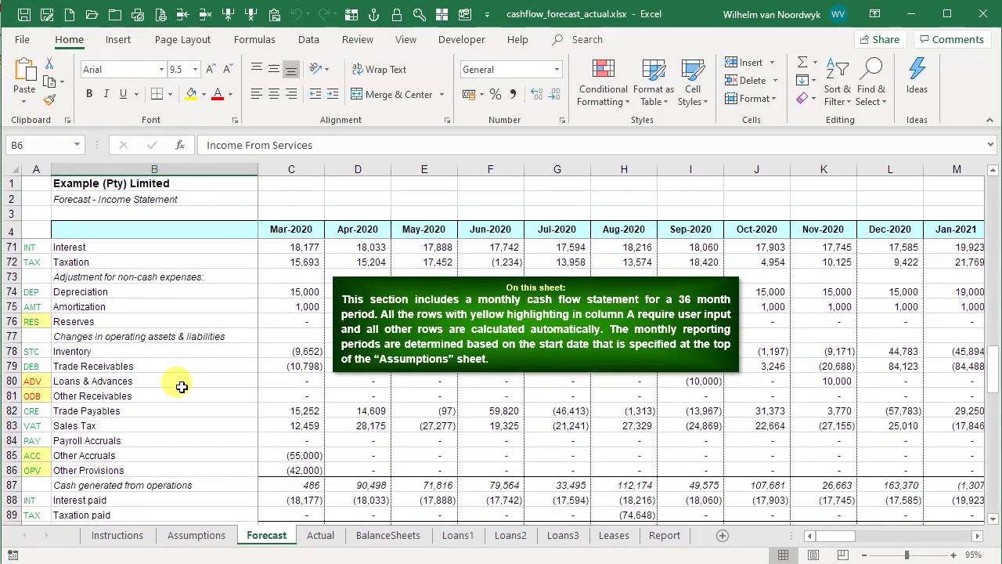
scroll(181, 387, "down", 4)
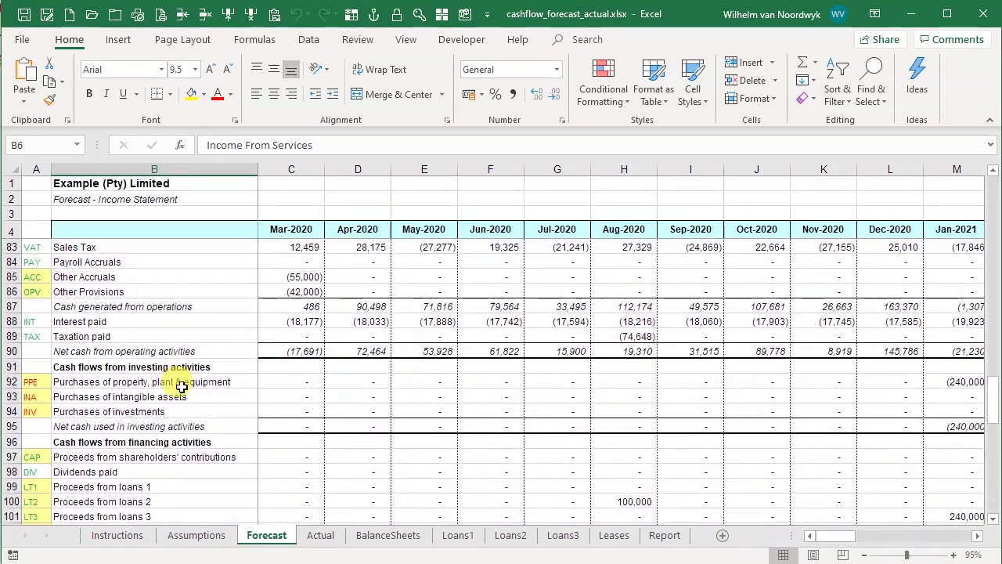
scroll(181, 386, "down", 3)
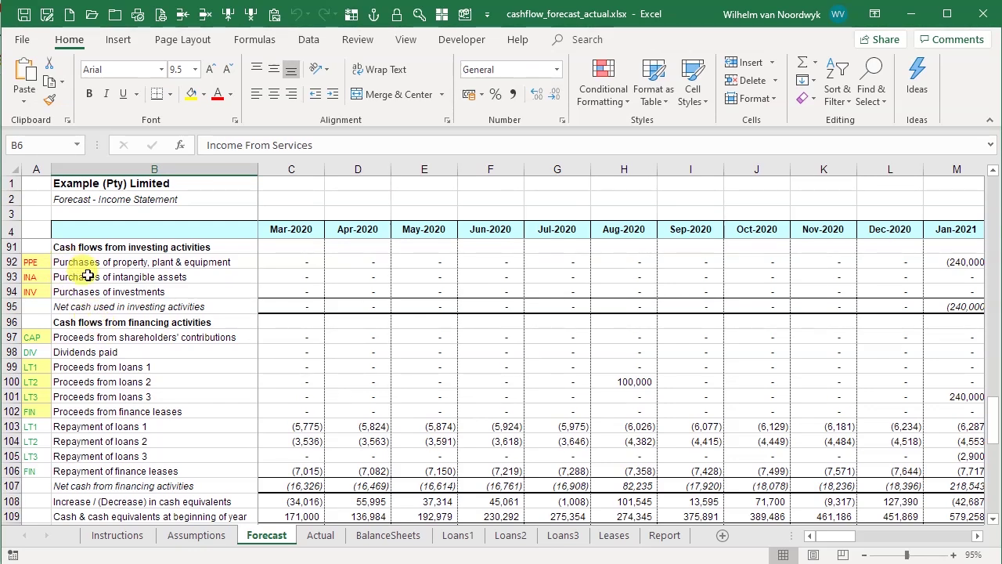
scroll(161, 454, "up", 1)
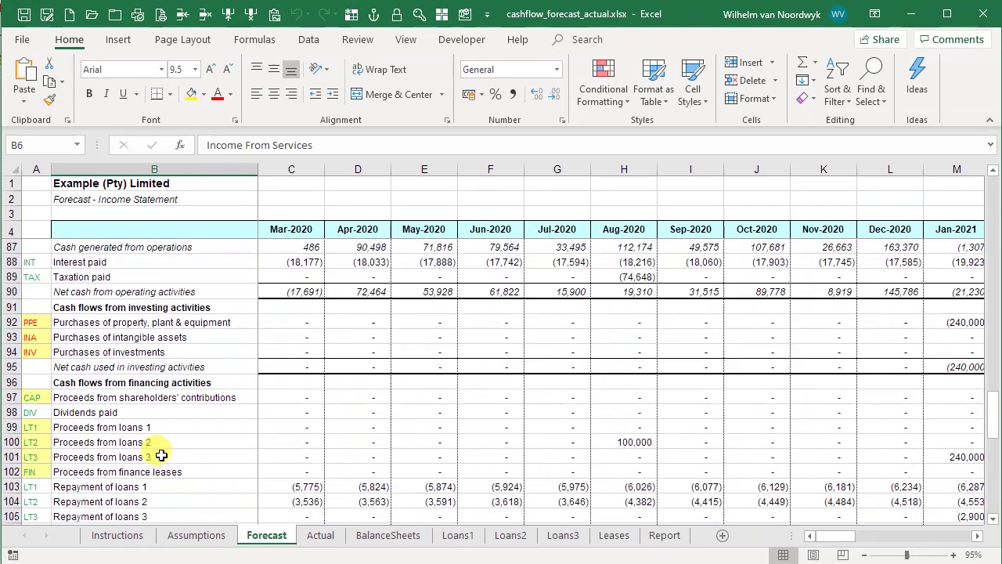
scroll(160, 456, "up", 2)
scroll(160, 456, "up", 1)
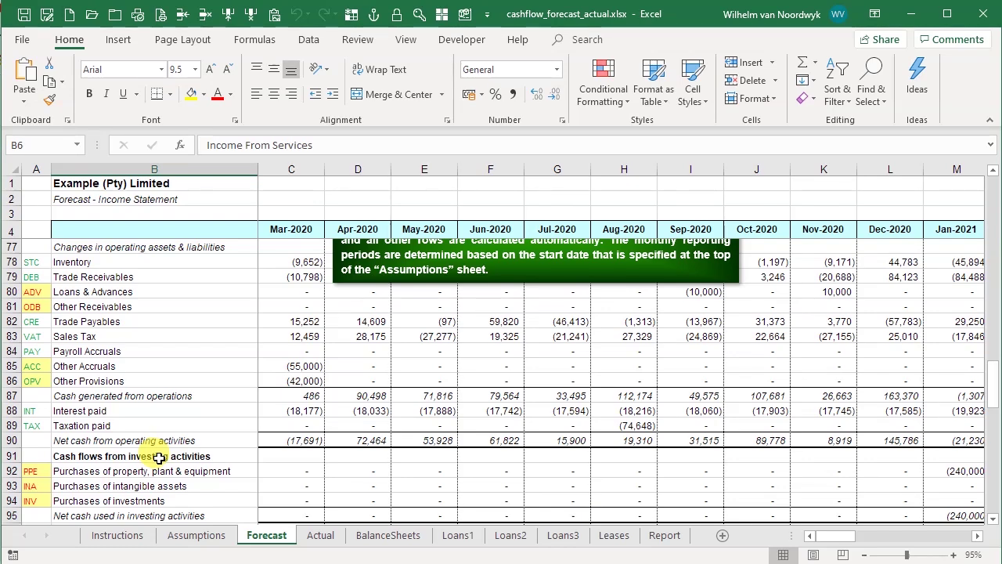
scroll(178, 407, "down", 4)
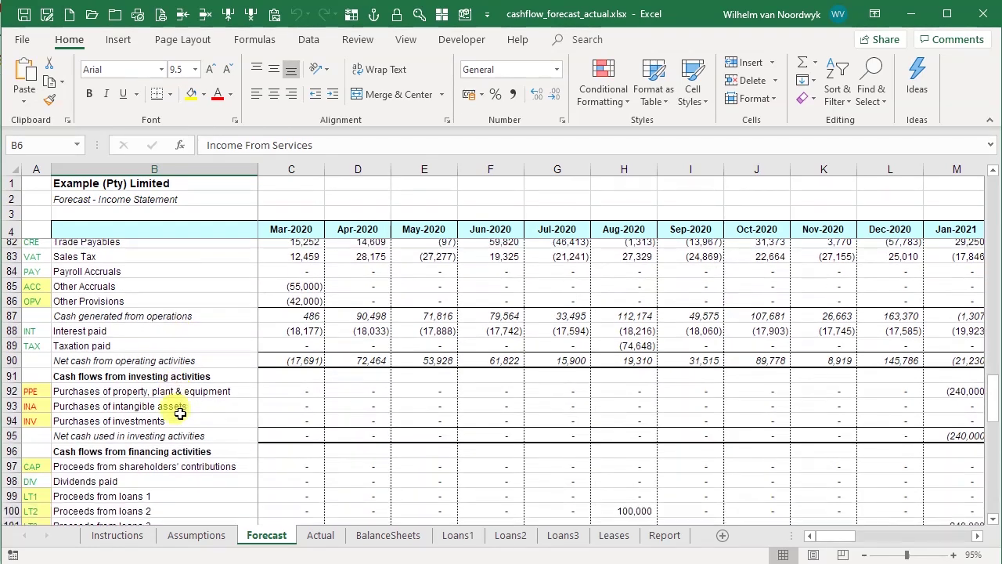
scroll(293, 403, "up", 3)
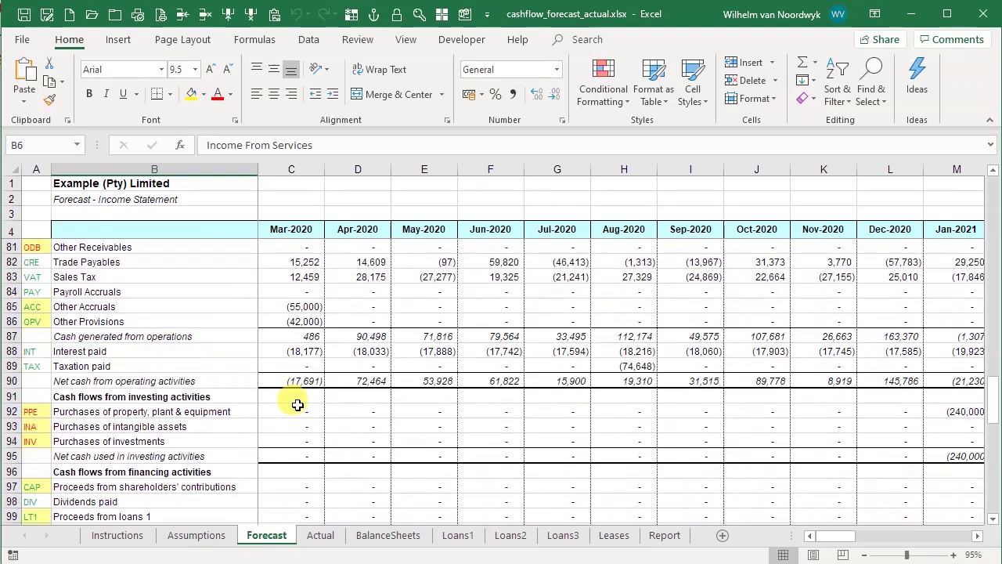
scroll(194, 415, "down", 4)
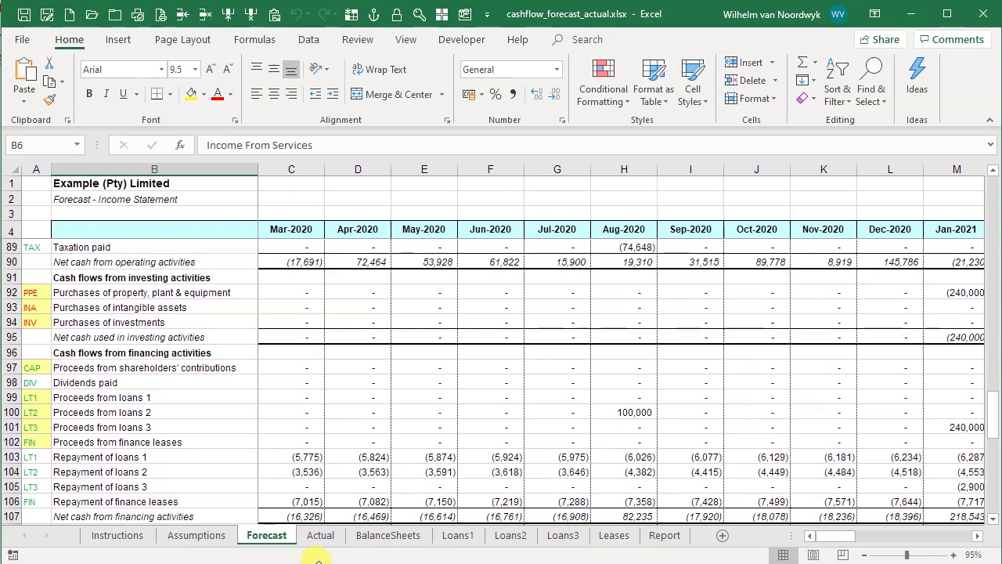
scroll(219, 487, "down", 2)
scroll(221, 489, "up", 1)
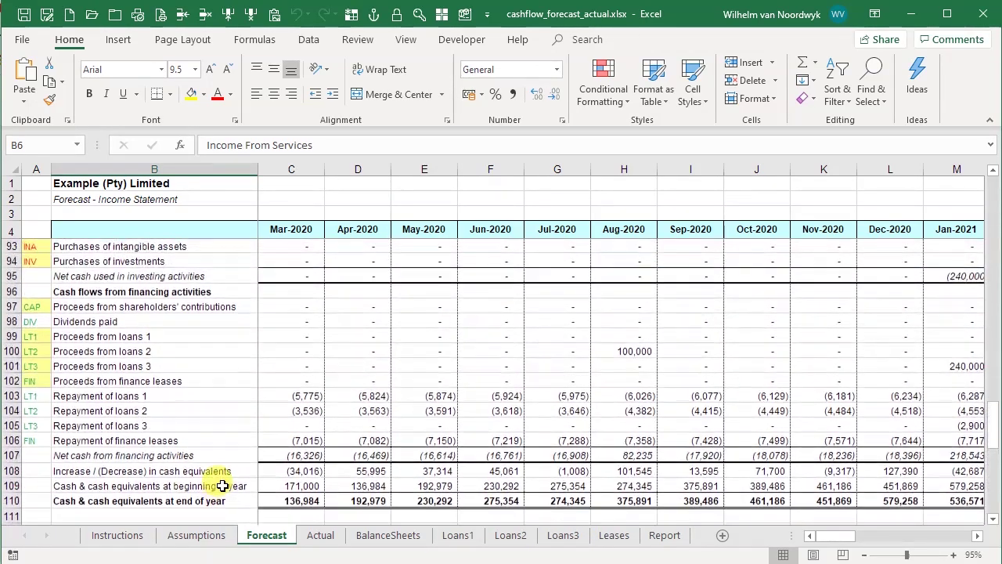
Review the working capital, payroll accrual, sales tax, income tax and loan term assumptions on the Assumptions sheet
left_click(196, 538)
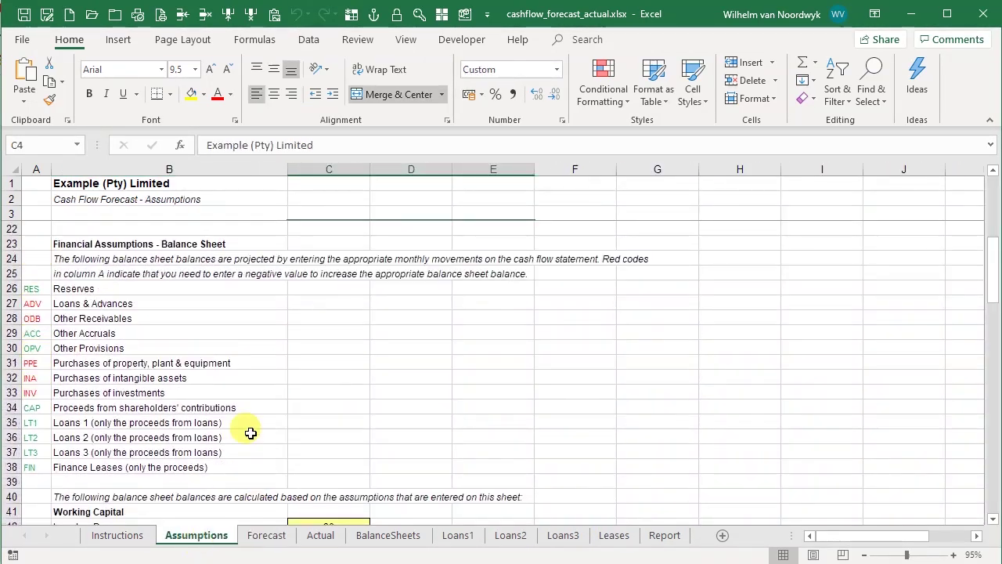
scroll(313, 345, "down", 3)
scroll(552, 384, "down", 3)
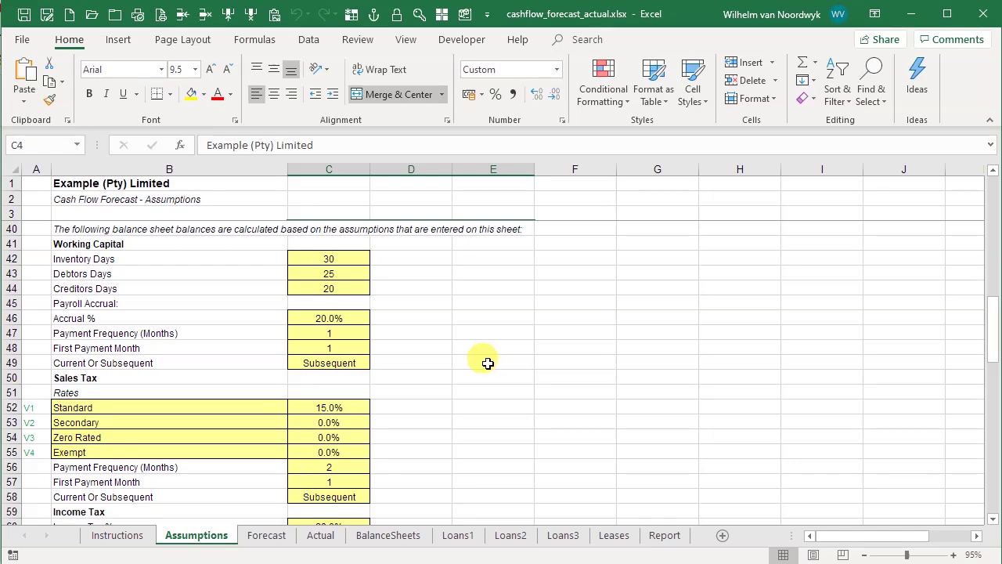
scroll(485, 361, "down", 3)
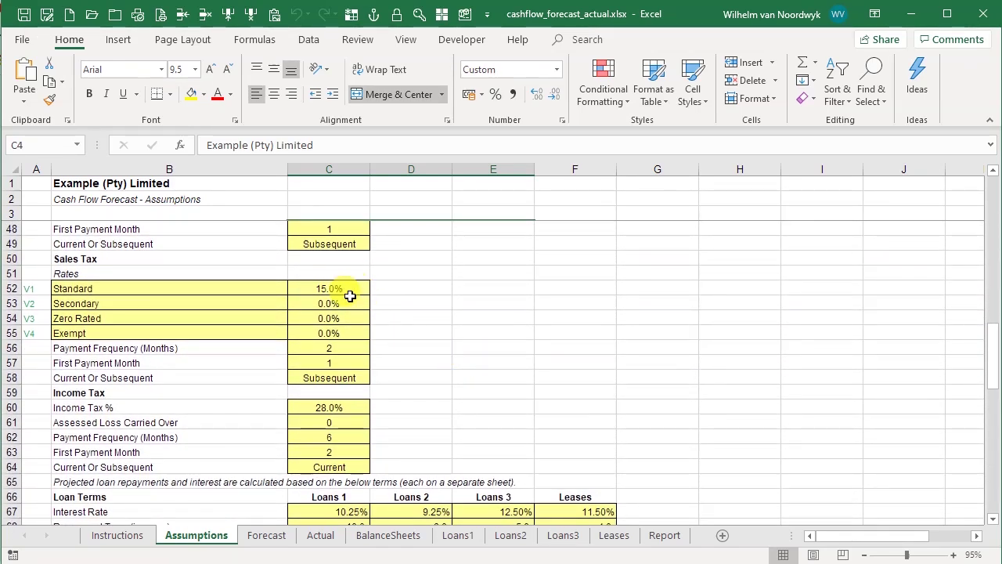
scroll(461, 348, "down", 2)
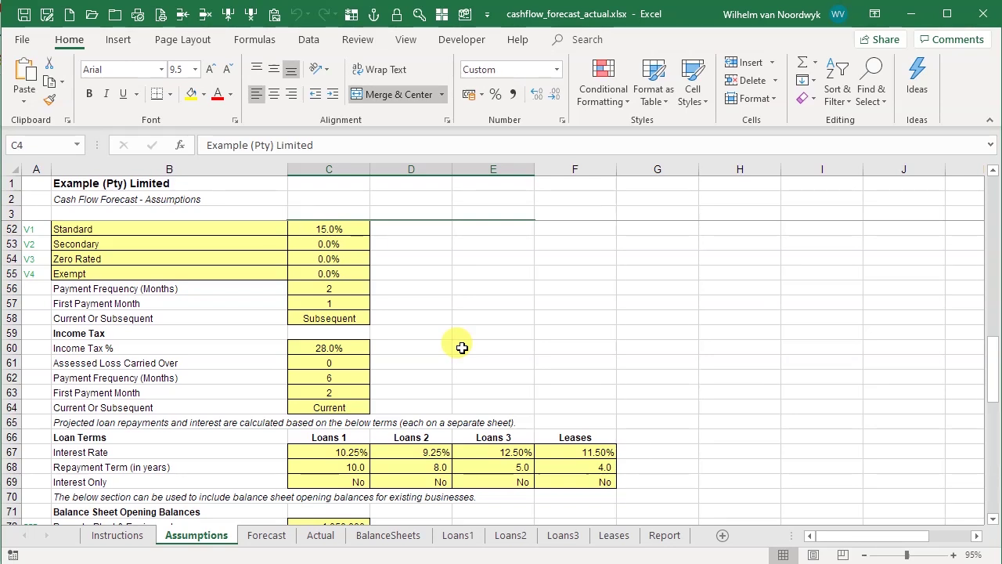
scroll(478, 335, "down", 2)
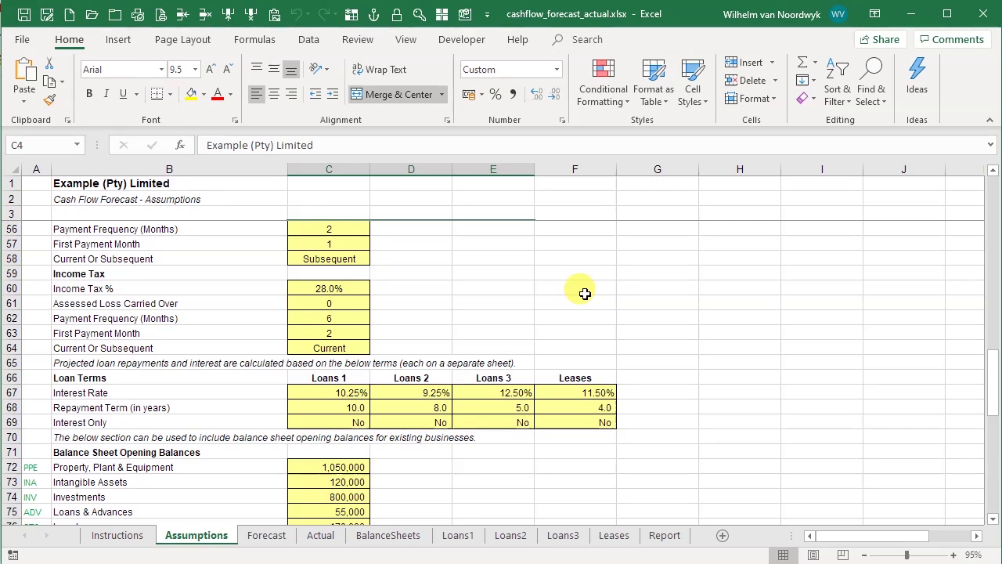
scroll(584, 294, "down", 2)
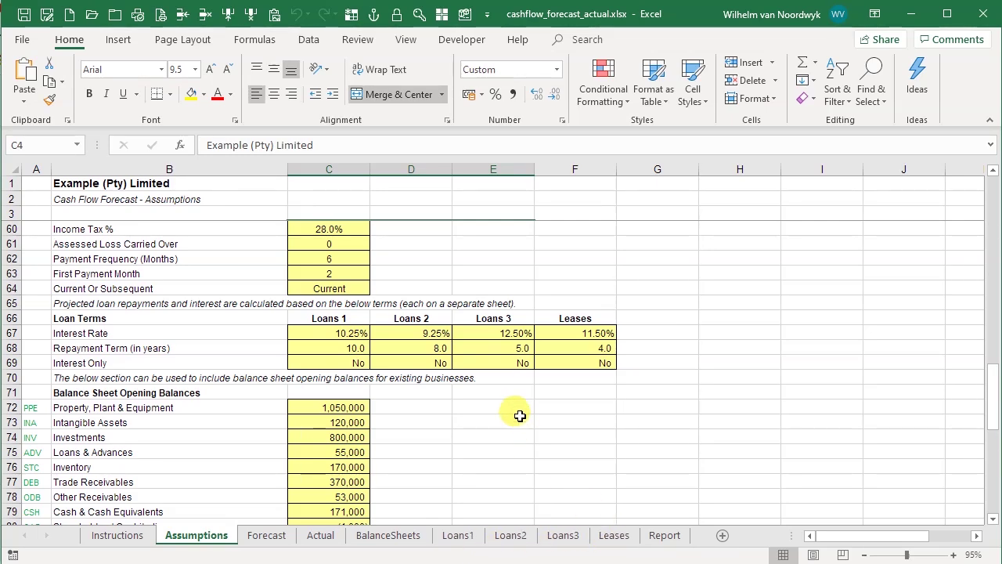
Review the balance sheet opening balances and the dividend assumptions at the end of the Assumptions sheet
scroll(519, 415, "down", 2)
scroll(519, 415, "down", 1)
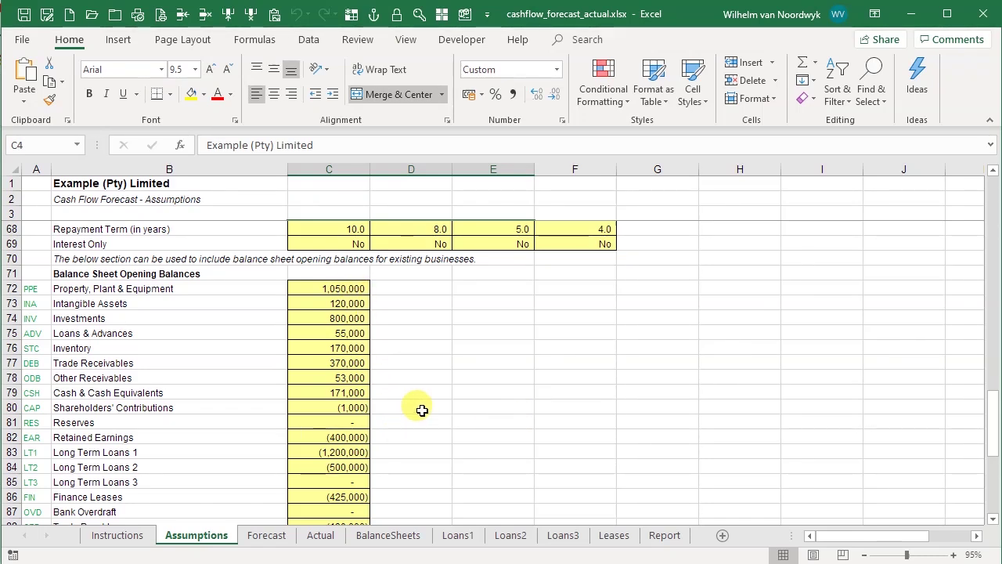
scroll(421, 408, "down", 1)
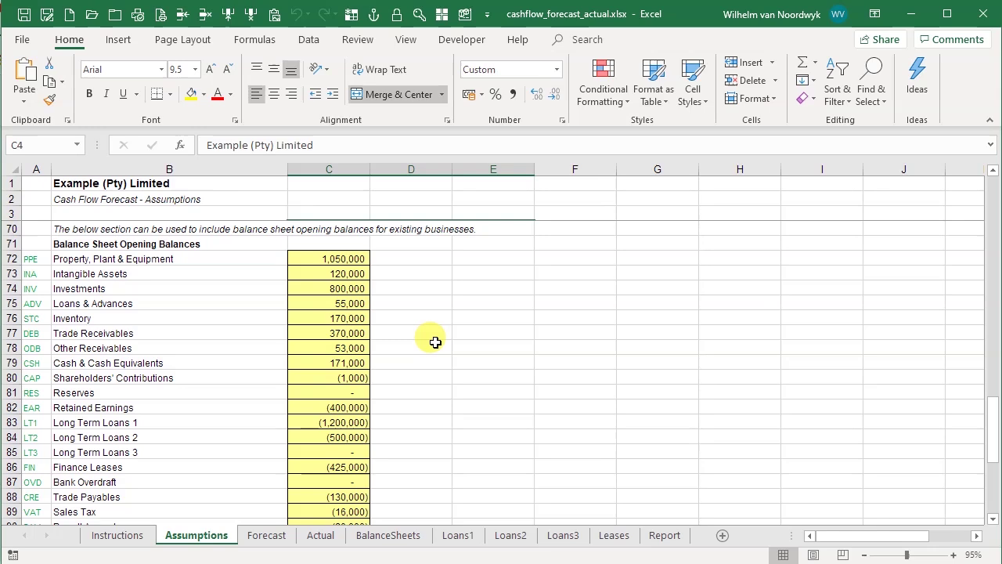
scroll(436, 342, "down", 2)
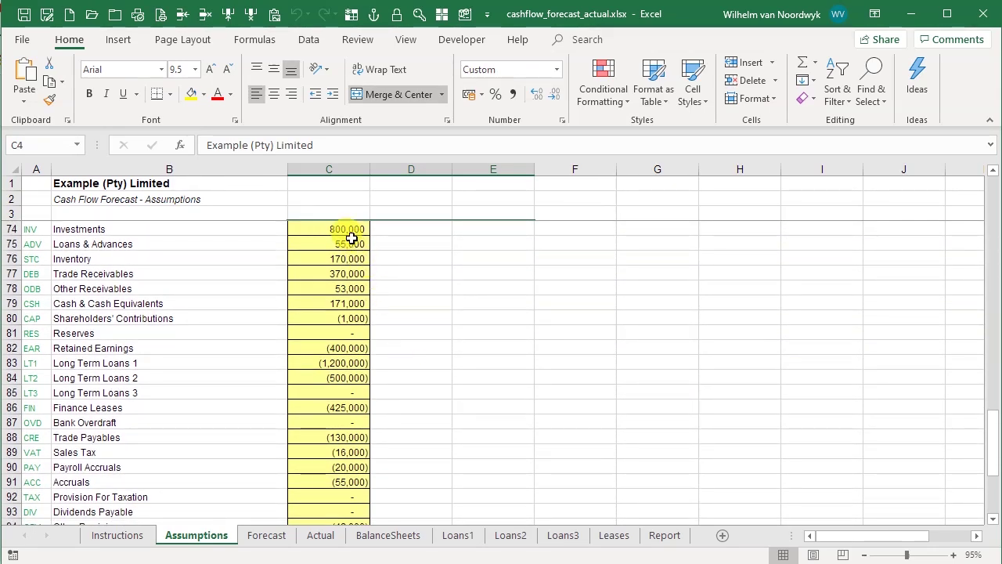
scroll(367, 468, "down", 2)
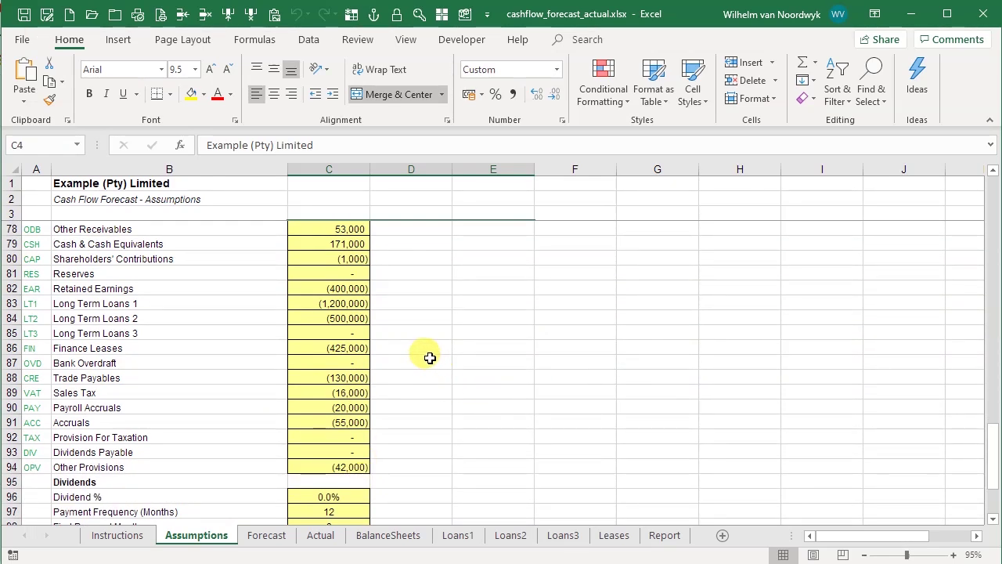
scroll(430, 358, "down", 2)
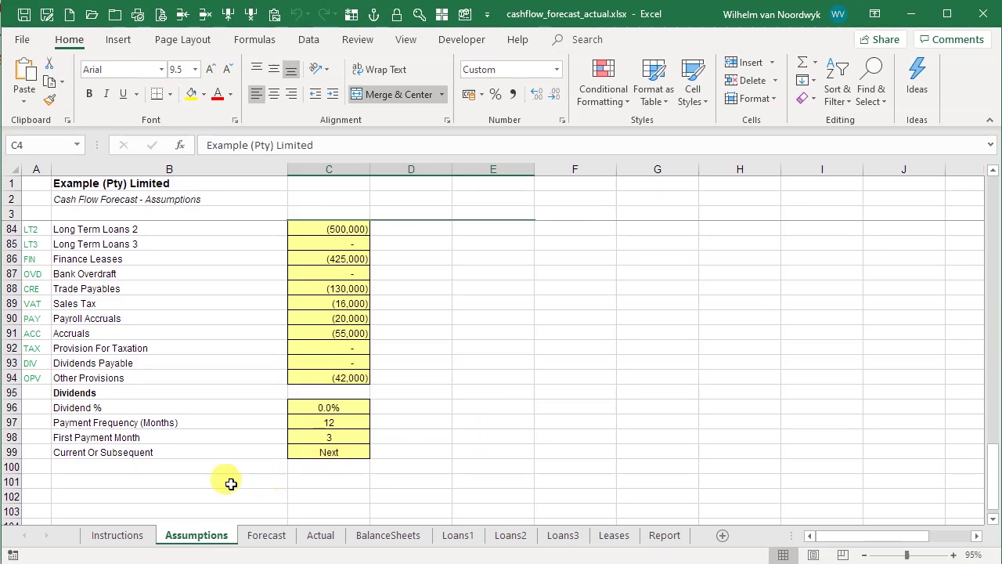
scroll(223, 479, "up", 1)
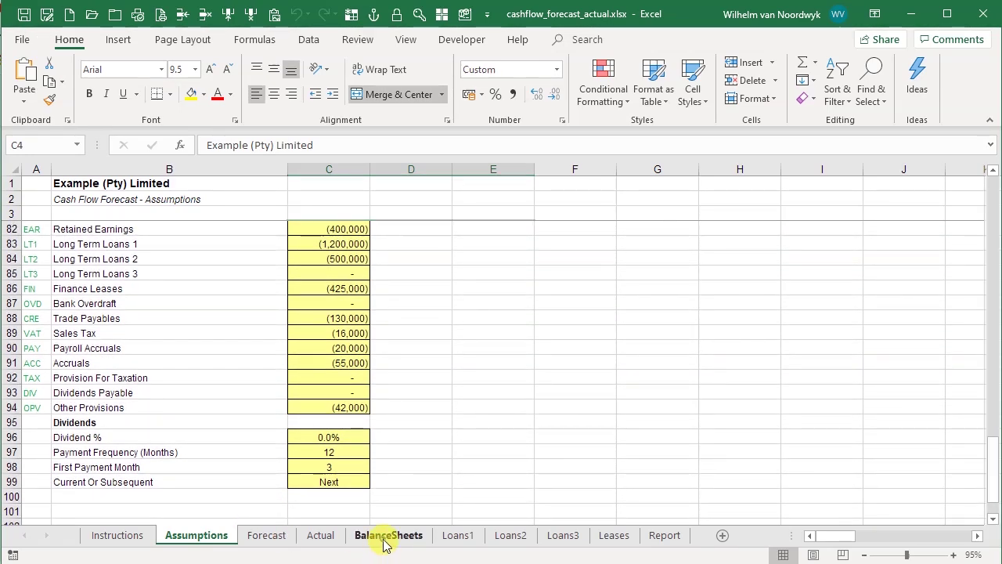
Review the forecast balance sheet on the BalanceSheets sheet, from the assets down to total equity and liabilities
left_click(384, 538)
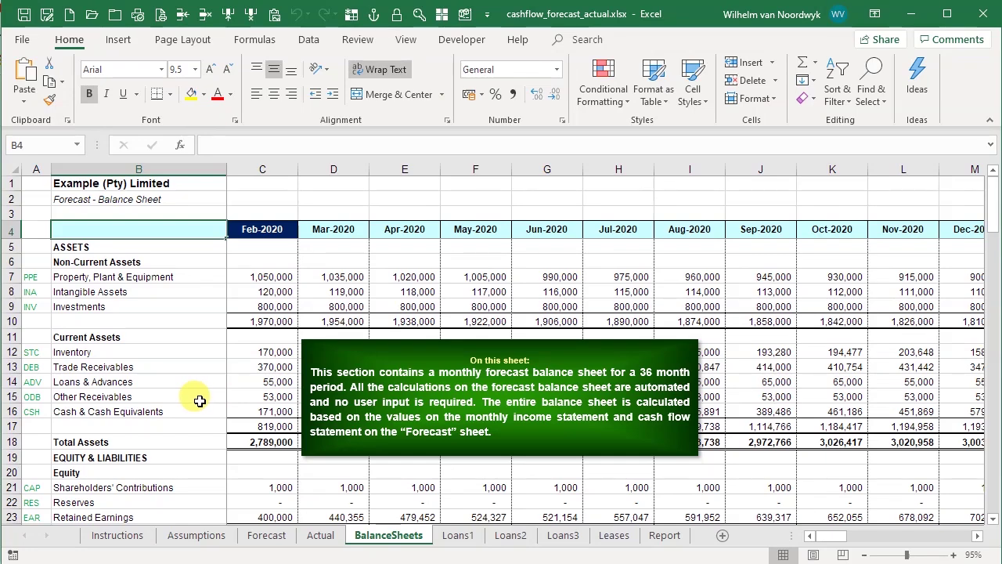
scroll(199, 400, "down", 6)
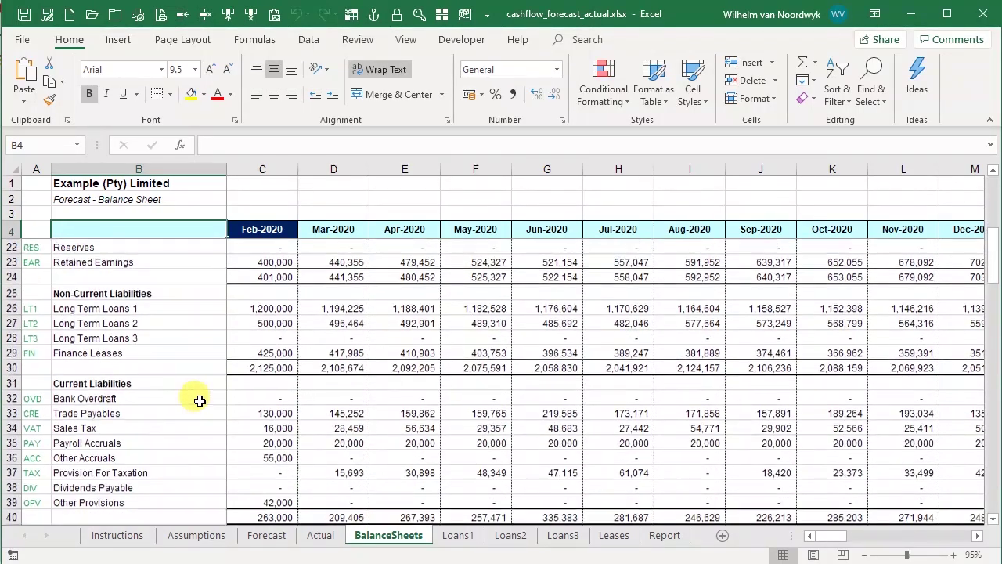
scroll(200, 401, "down", 1)
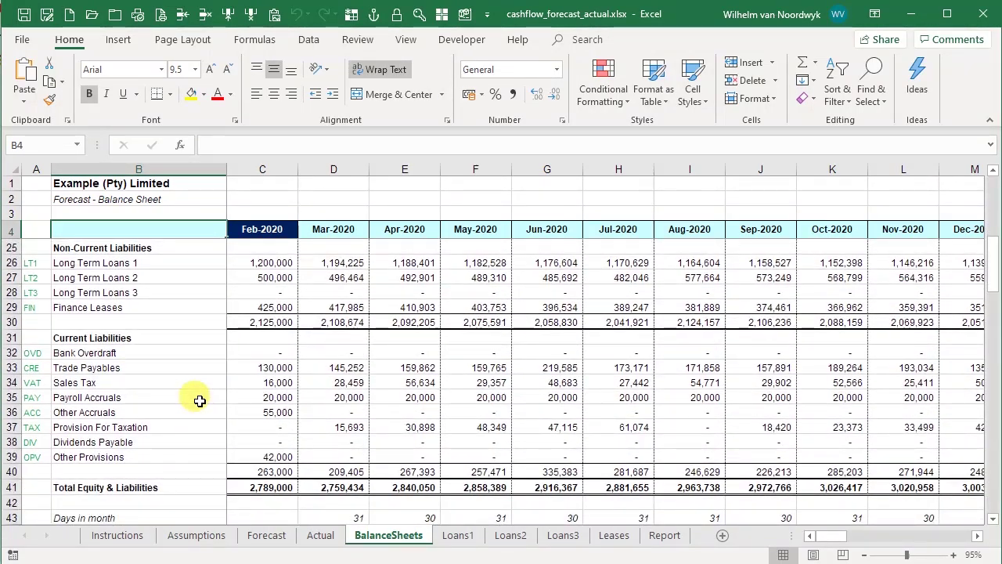
Look through the repayment schedules on the Loans1, Loans2, Loans3 and Leases sheets
left_click(458, 538)
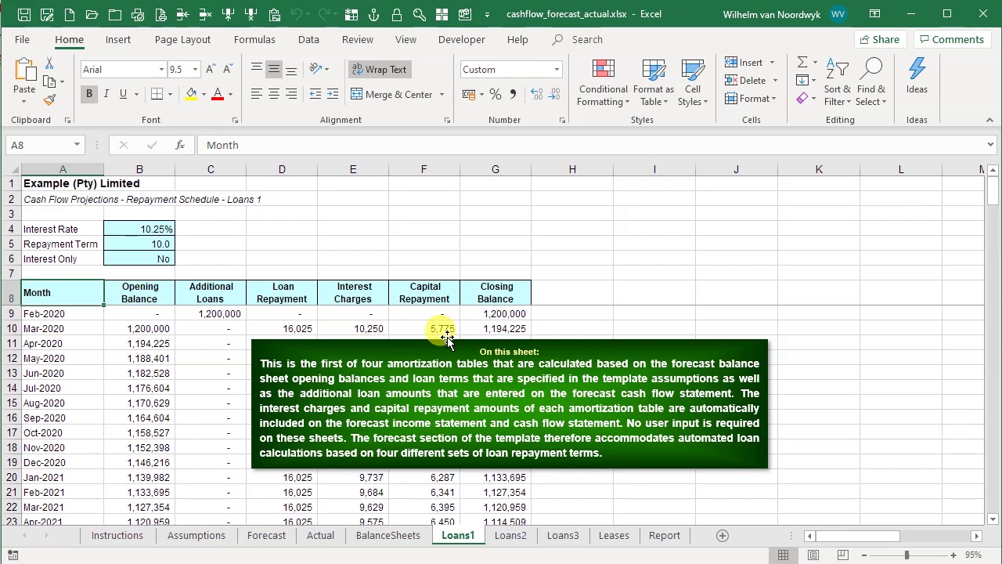
left_click(510, 534)
left_click(560, 536)
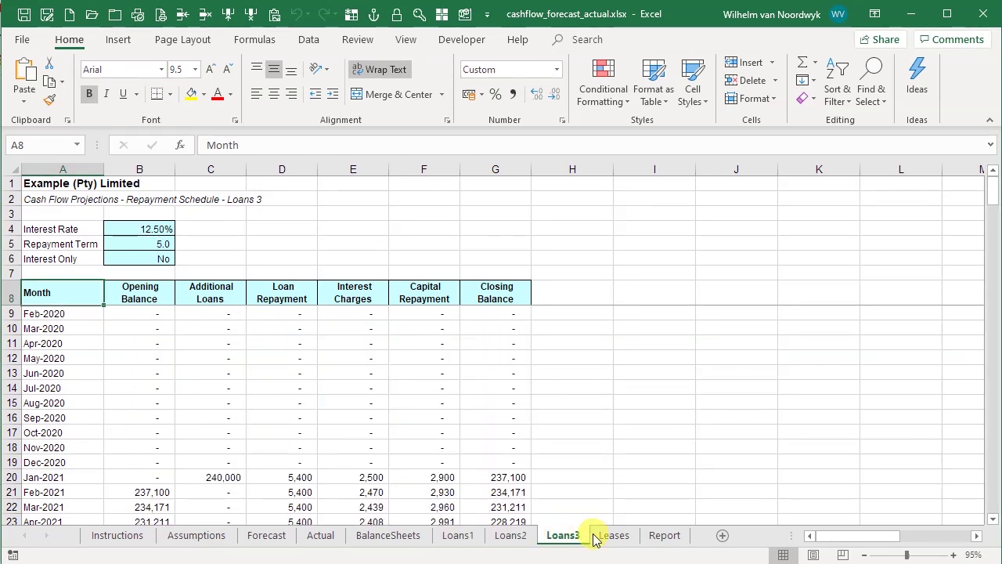
left_click(609, 538)
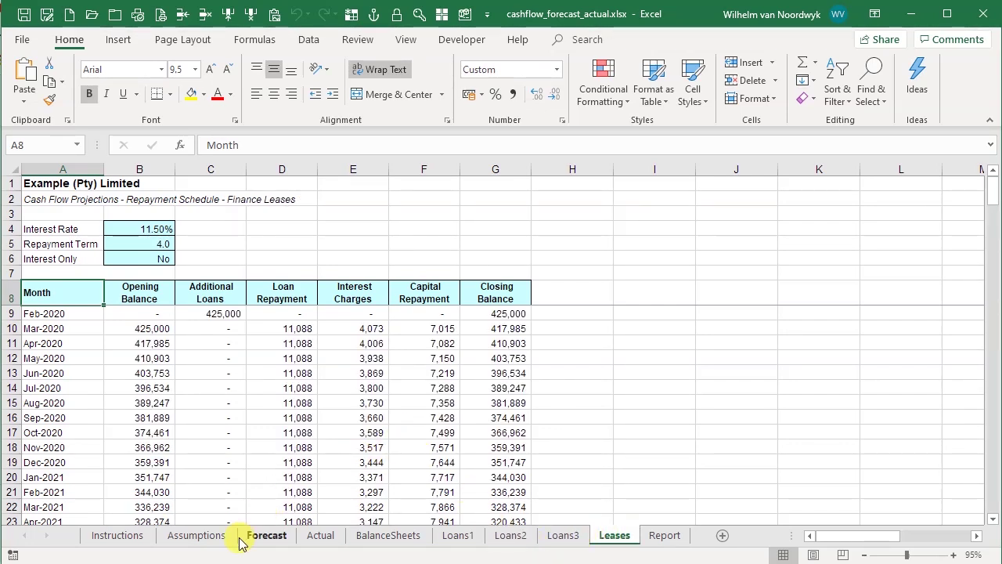
Review the actual results income statement on the Actual sheet, from product sales through operating expenses, interest, tax and retained earnings
left_click(320, 536)
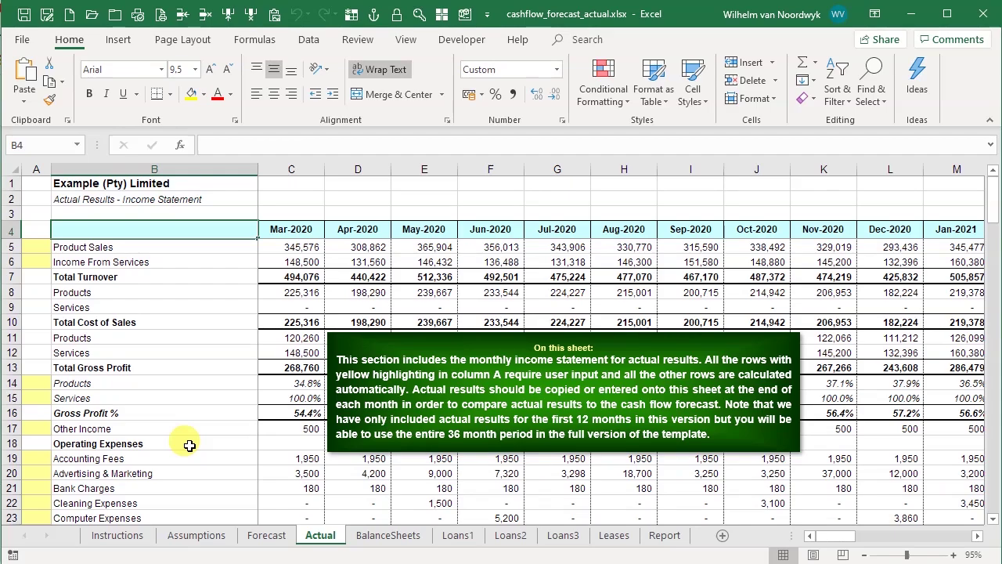
scroll(189, 445, "down", 3)
scroll(190, 445, "down", 9)
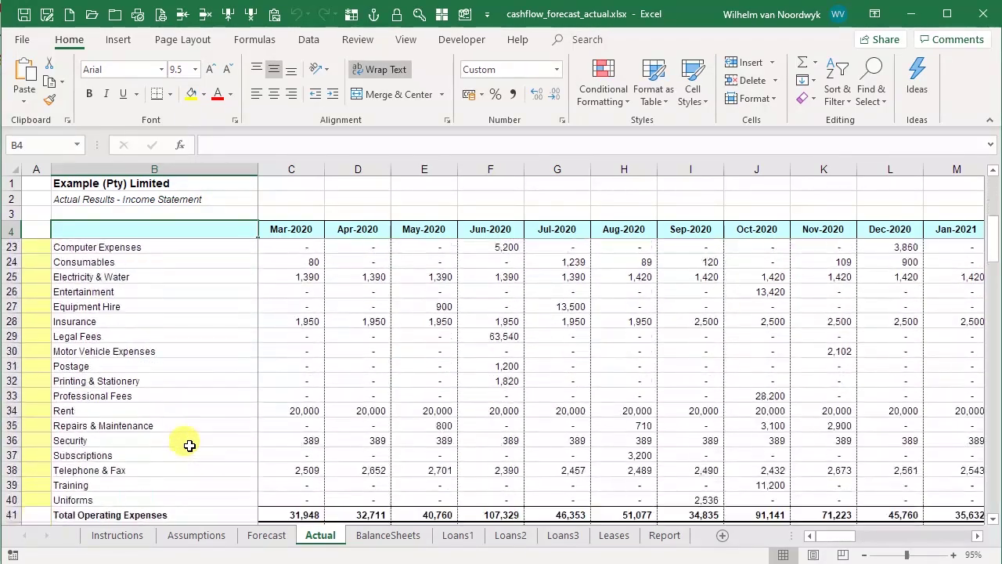
scroll(189, 445, "down", 2)
scroll(189, 445, "down", 2)
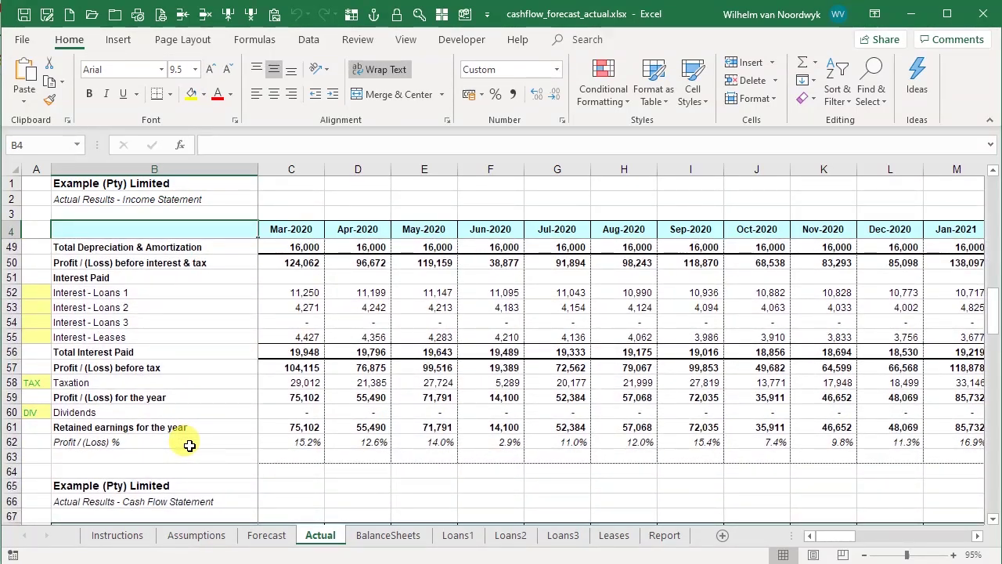
scroll(190, 445, "up", 1)
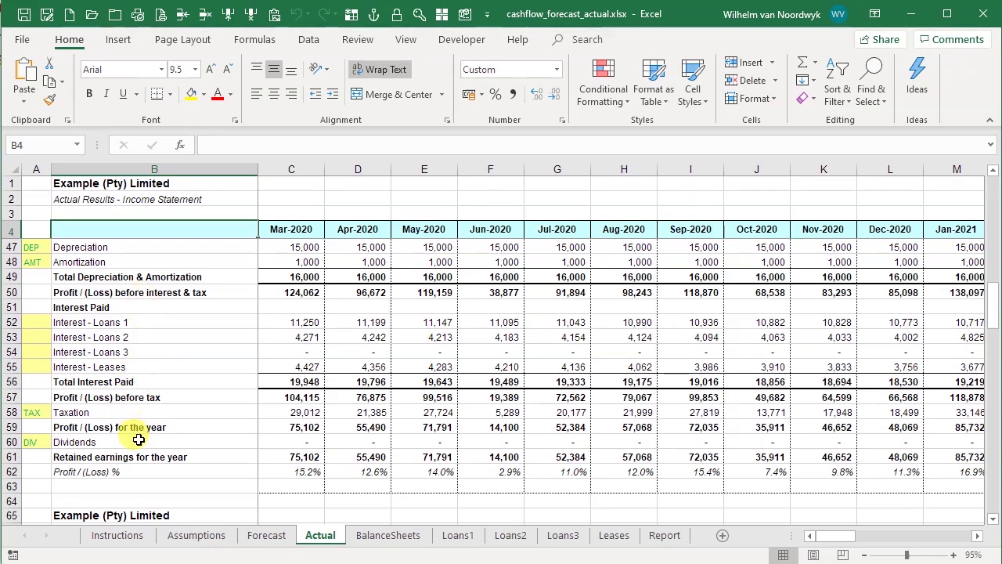
Examine the actual results cash flow statement on the Actual sheet, including the yellow-highlighted loan proceeds rows
scroll(200, 424, "down", 6)
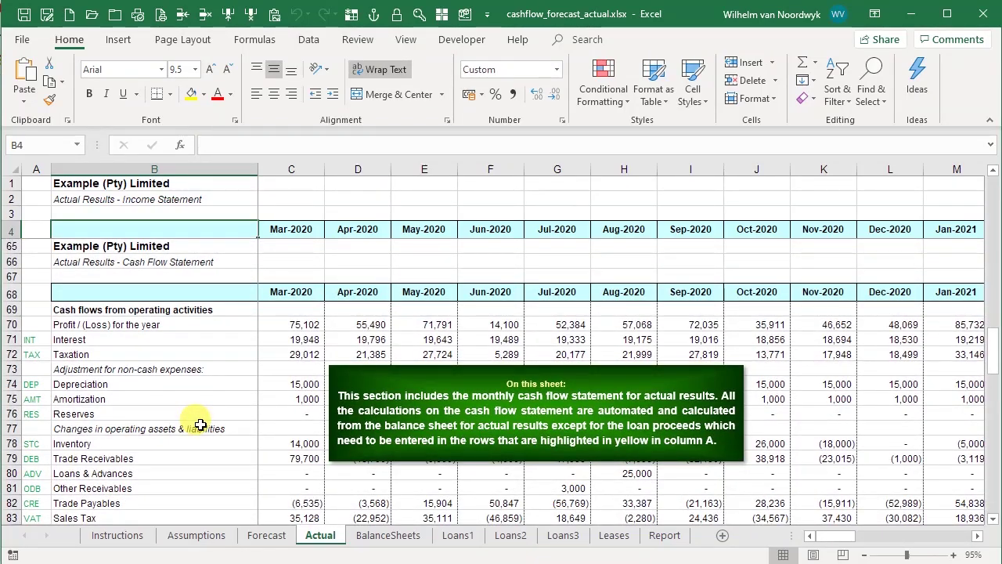
scroll(200, 423, "down", 3)
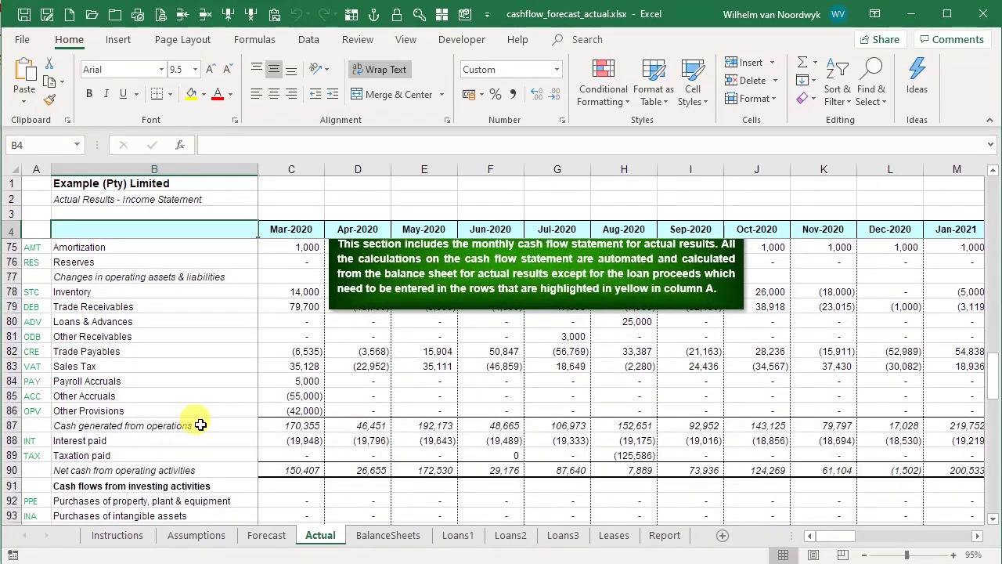
scroll(200, 423, "down", 3)
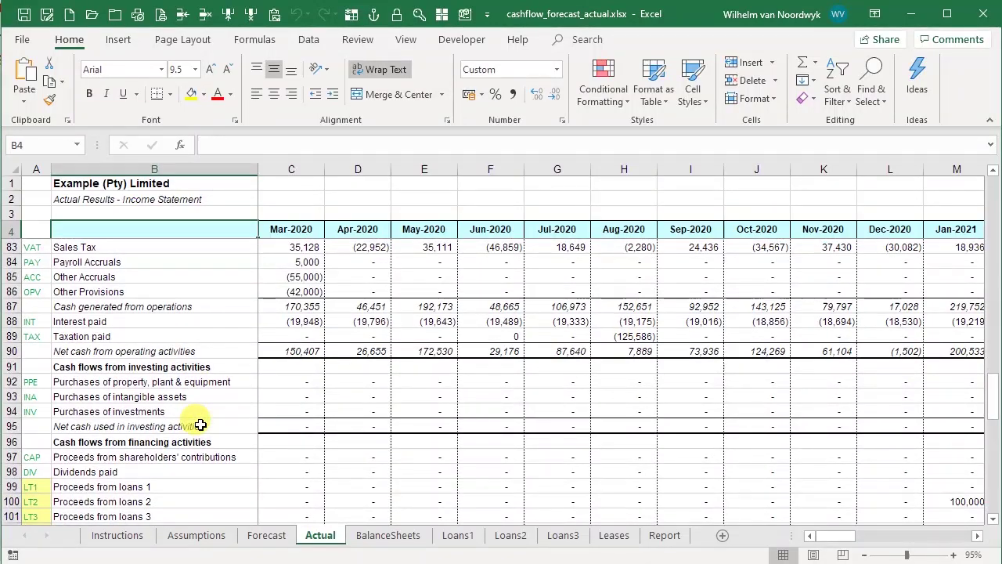
scroll(201, 423, "down", 3)
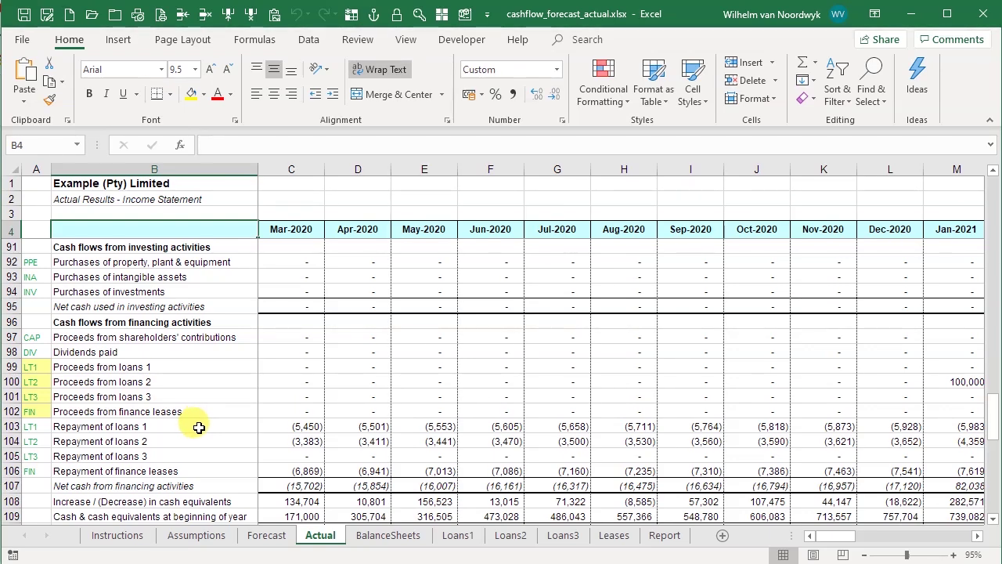
scroll(196, 428, "down", 2)
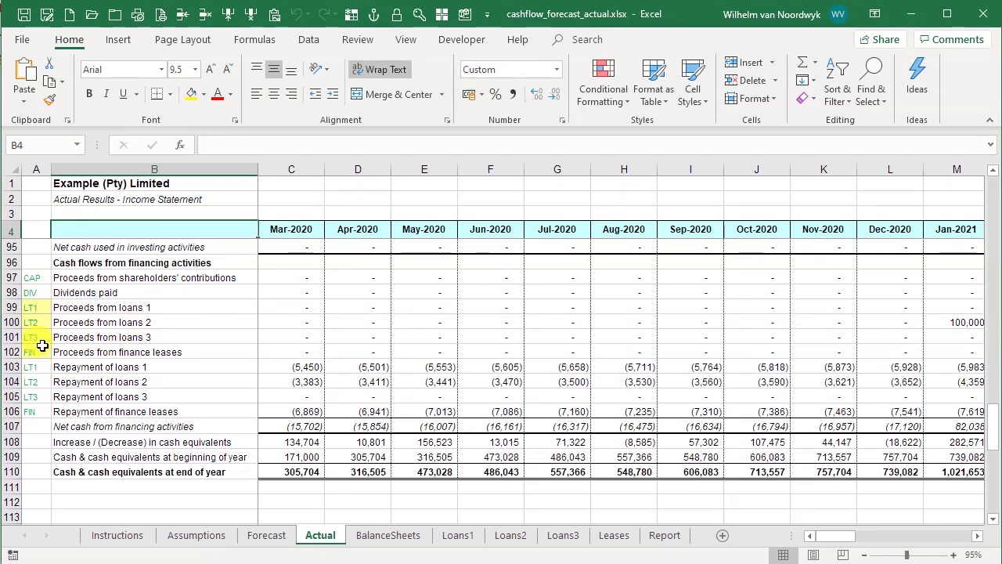
Review the assets section of the actual results balance sheet, located below the forecast on the BalanceSheets sheet
left_click(384, 536)
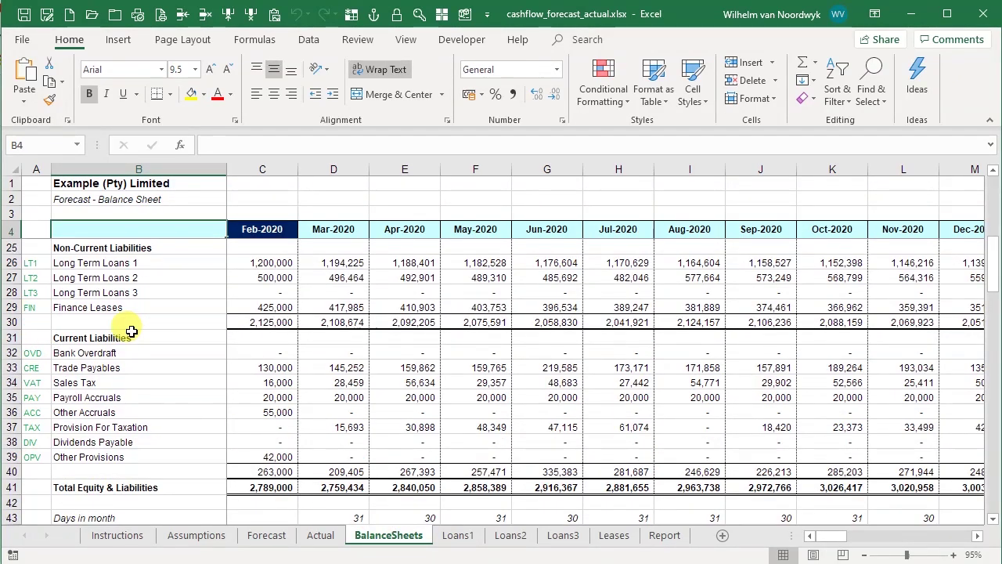
scroll(156, 354, "down", 1)
scroll(155, 354, "down", 6)
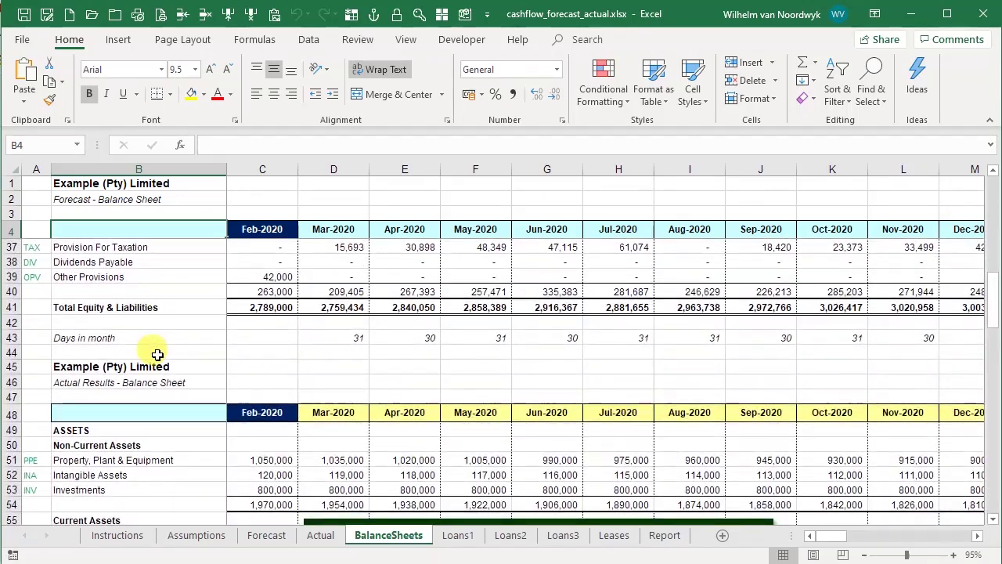
scroll(158, 355, "down", 1)
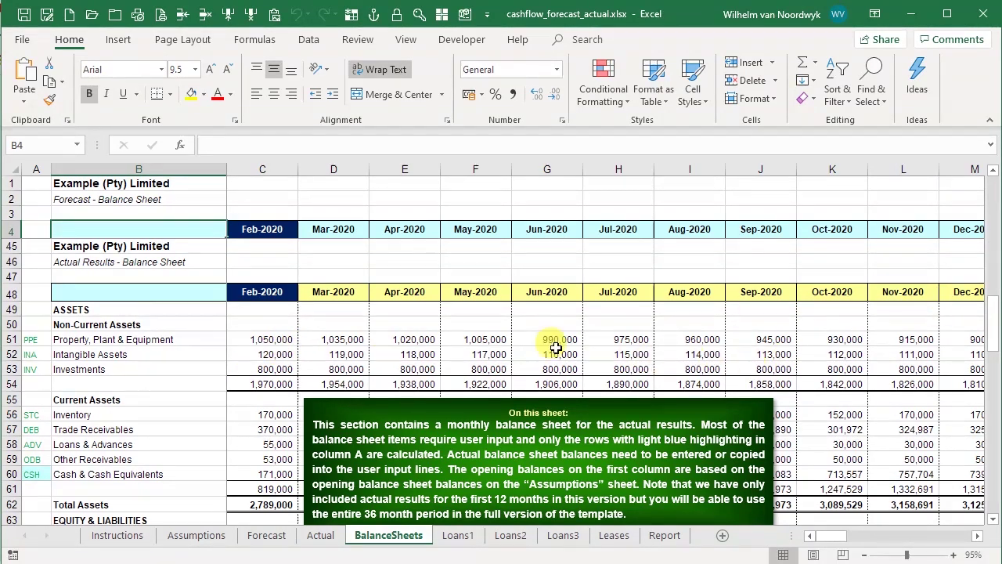
scroll(290, 329, "down", 3)
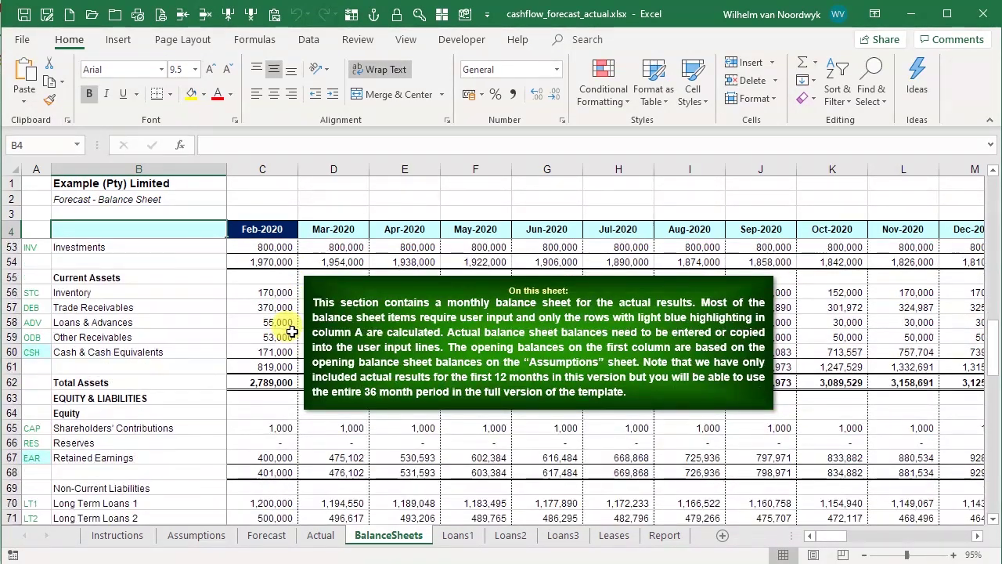
Examine the equity and liabilities of the actual results balance sheet, noting which rows have light blue codes in column A
scroll(290, 330, "down", 1)
scroll(291, 330, "down", 3)
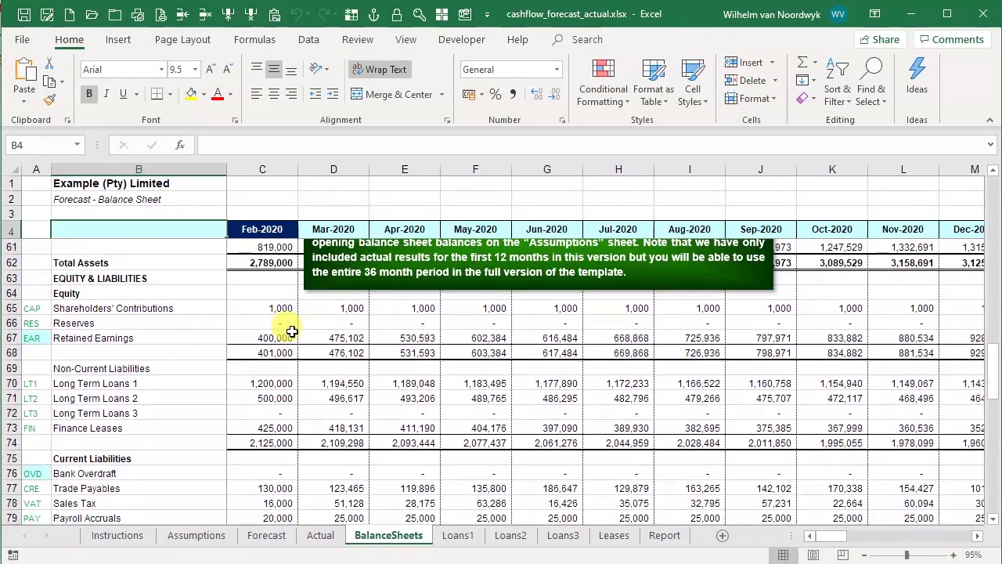
scroll(199, 435, "up", 1)
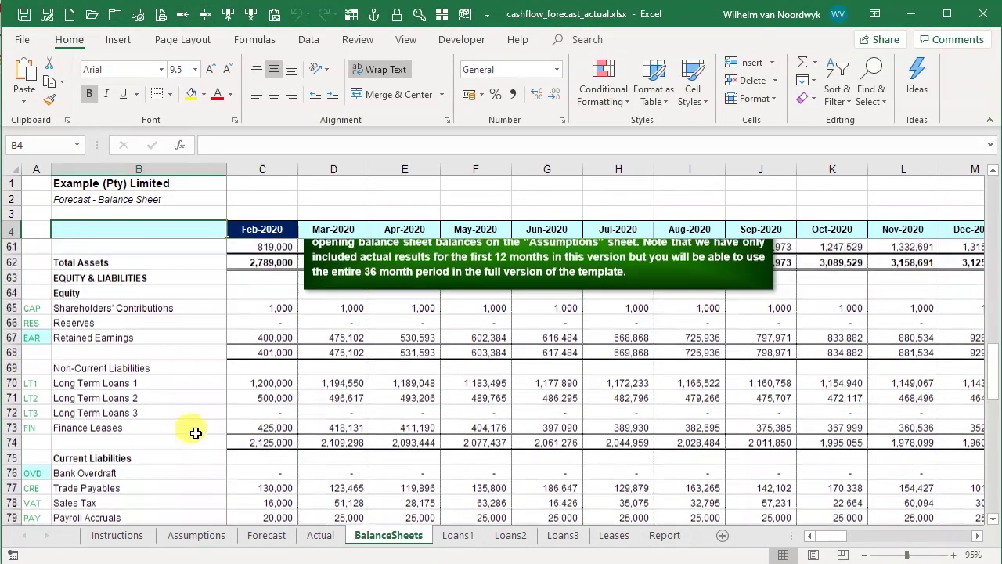
scroll(117, 286, "up", 2)
scroll(117, 313, "down", 1)
scroll(118, 314, "down", 3)
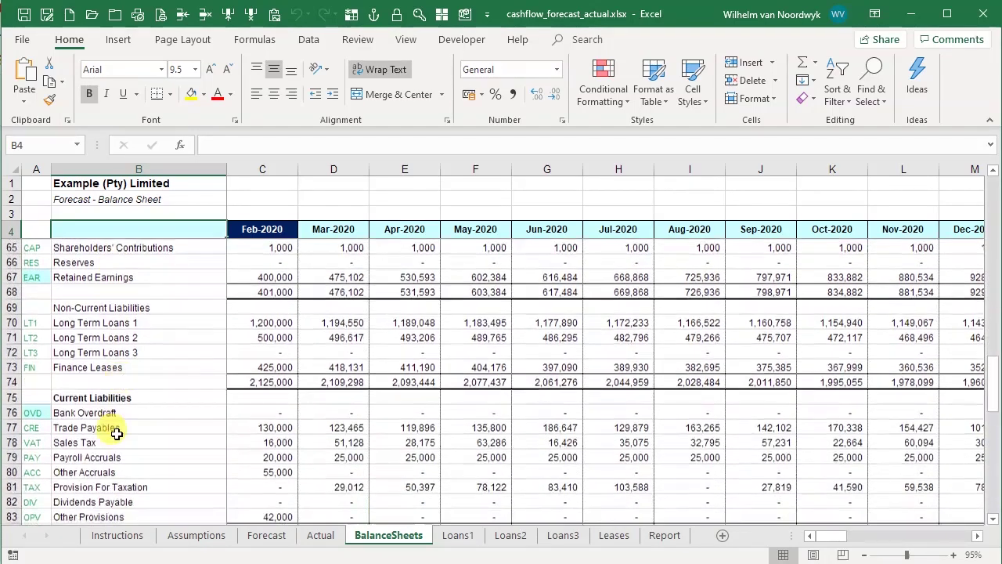
scroll(159, 417, "up", 3)
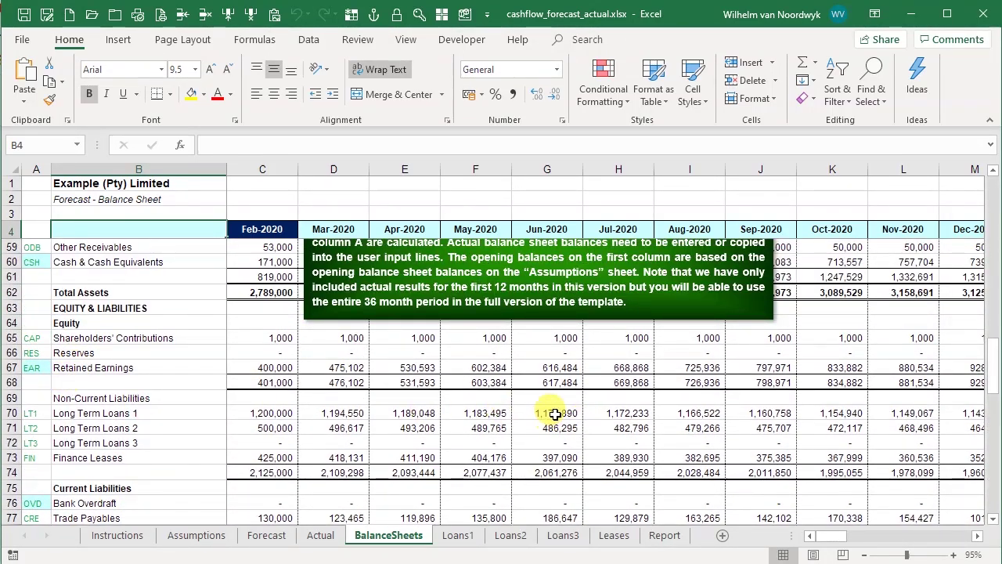
scroll(560, 413, "up", 3)
scroll(565, 415, "up", 1)
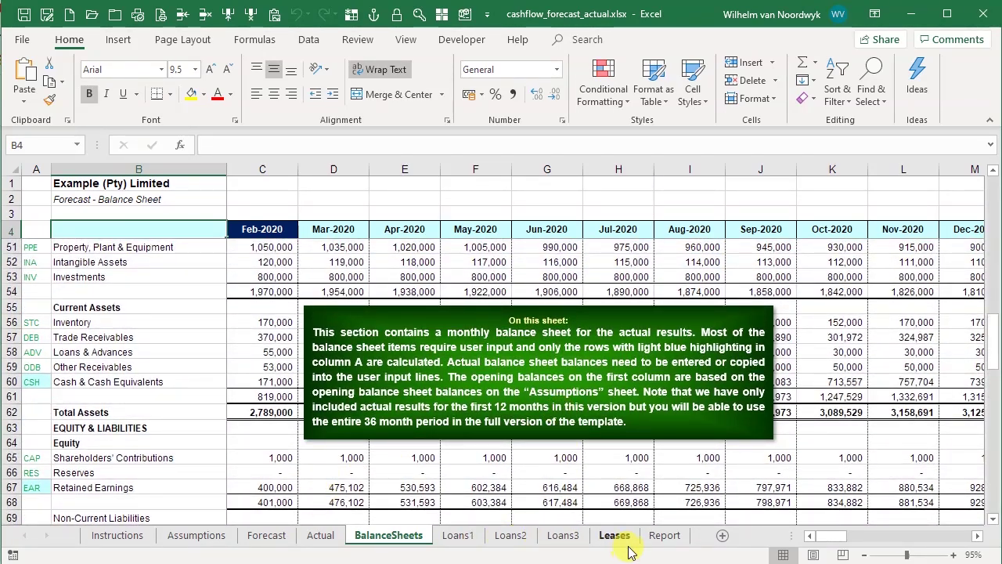
Review the forecast versus actual management report on the Report sheet, covering the income statement, cash flow statement and balance sheet
left_click(664, 539)
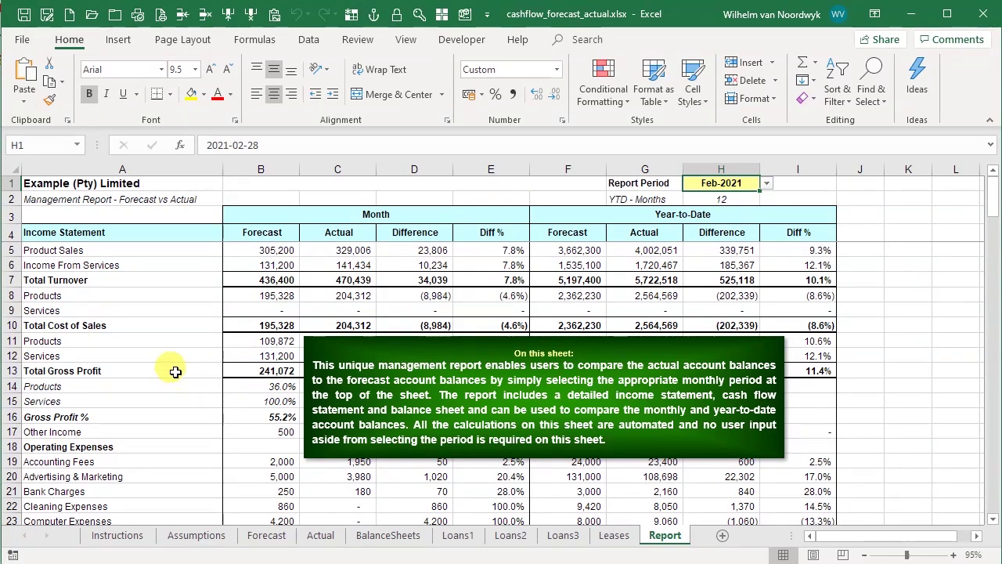
scroll(178, 374, "down", 11)
scroll(170, 368, "down", 16)
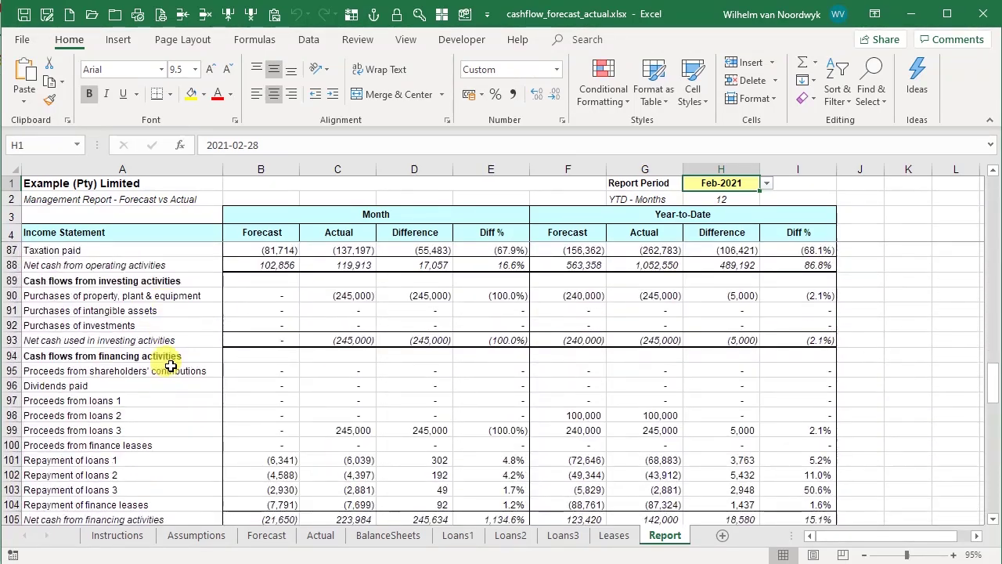
scroll(170, 368, "down", 6)
scroll(170, 367, "down", 5)
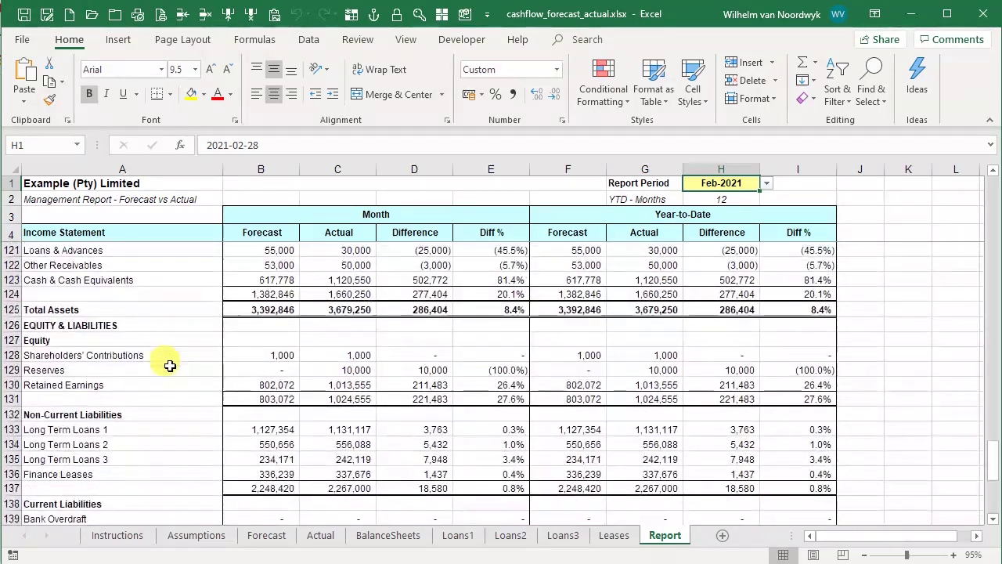
scroll(170, 366, "down", 5)
scroll(170, 365, "up", 20)
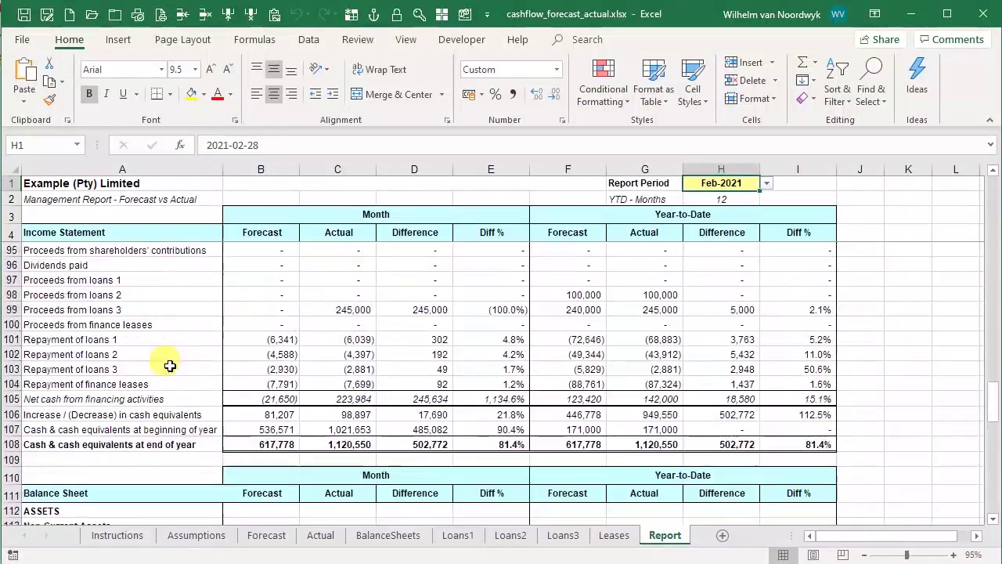
scroll(169, 365, "up", 16)
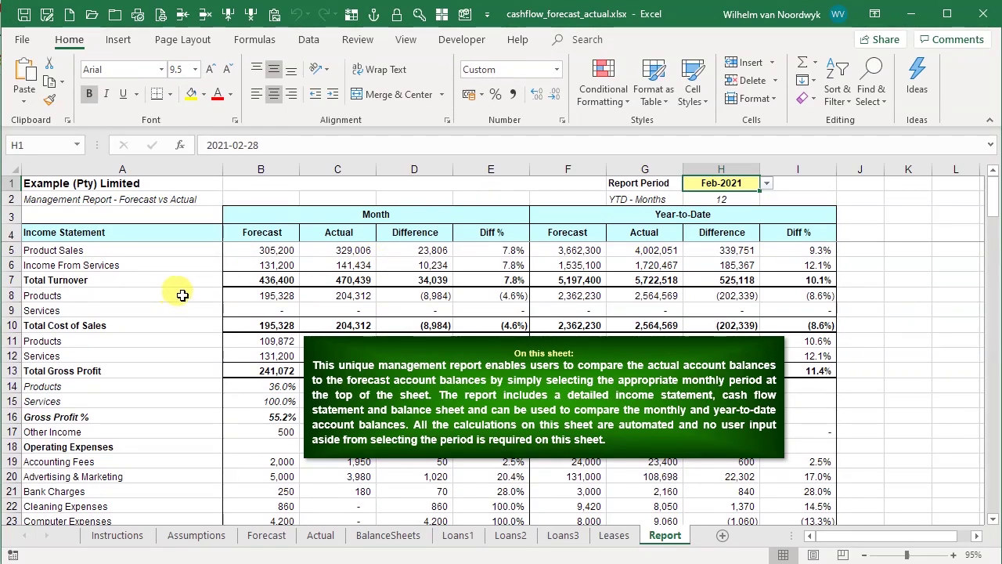
Return to the Instructions sheet to read the template overview
left_click(117, 535)
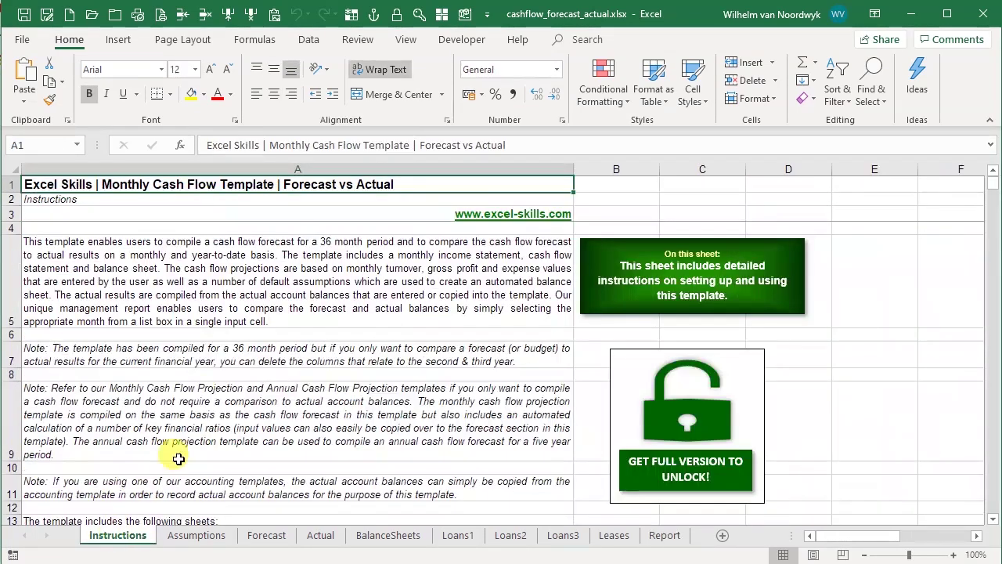